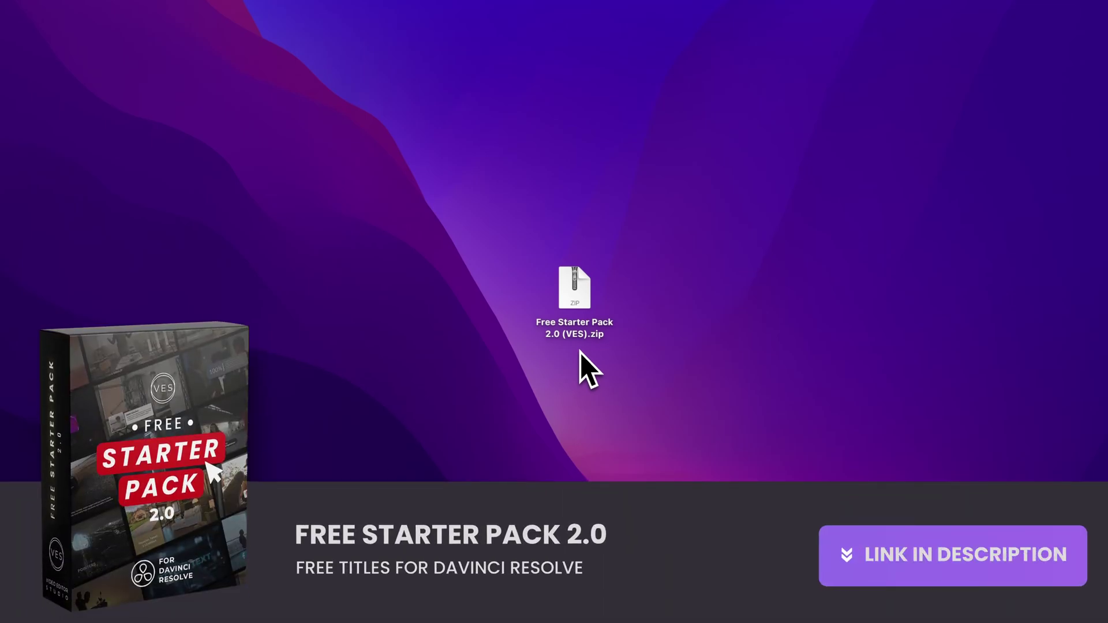
# - Extract the Free Starter Pack 2.0 (VES) archive and open its Font folder
pyautogui.doubleClick(575, 300)
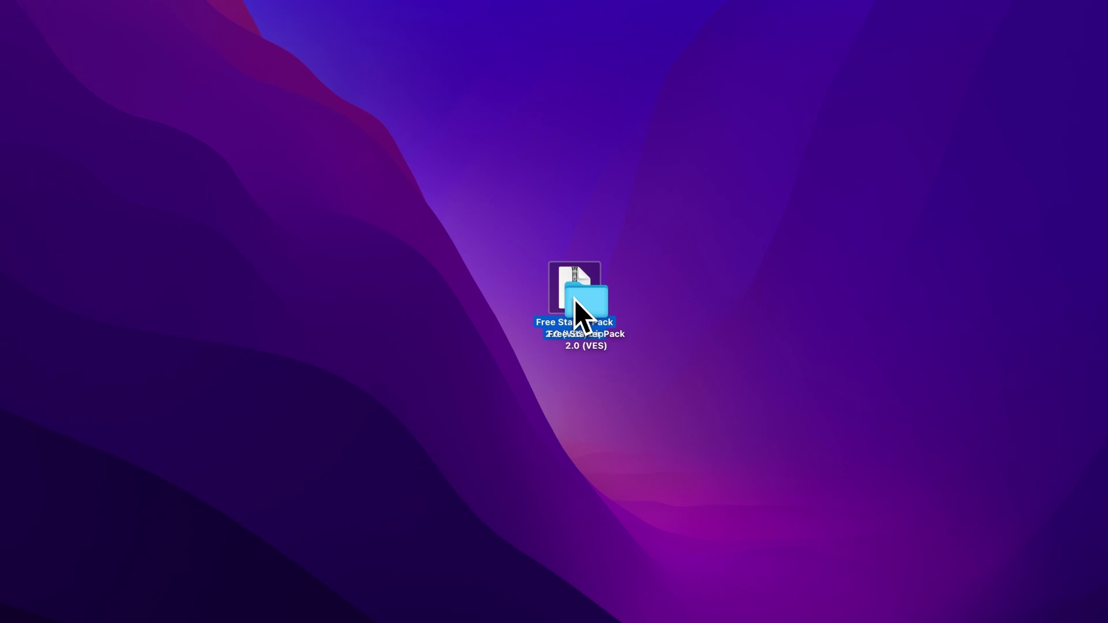
pyautogui.doubleClick(586, 300)
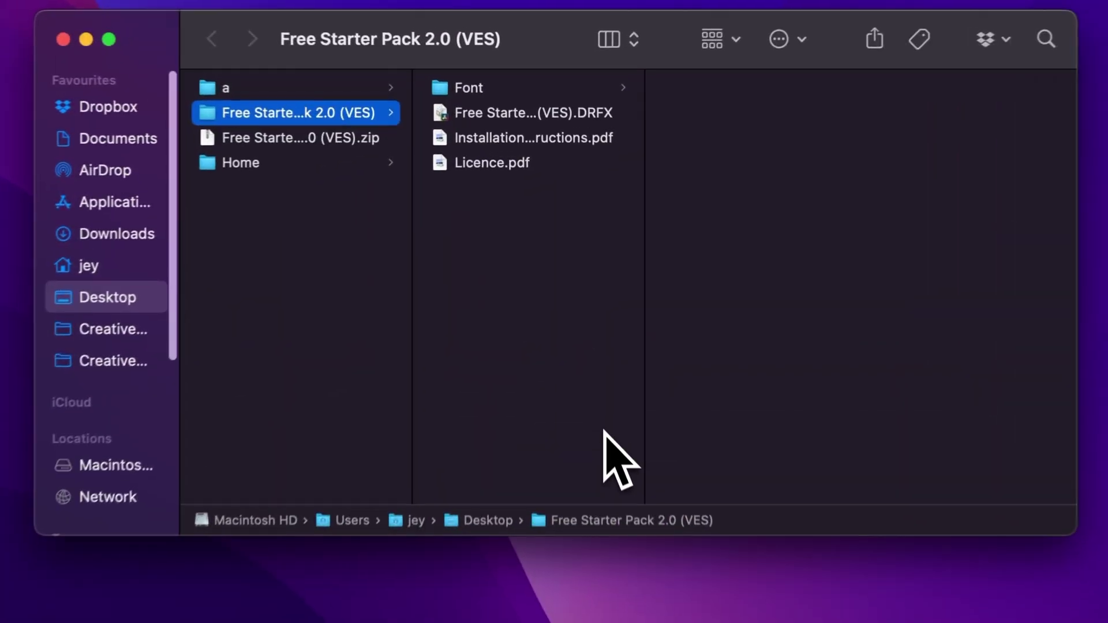
pyautogui.click(472, 174)
pyautogui.click(473, 144)
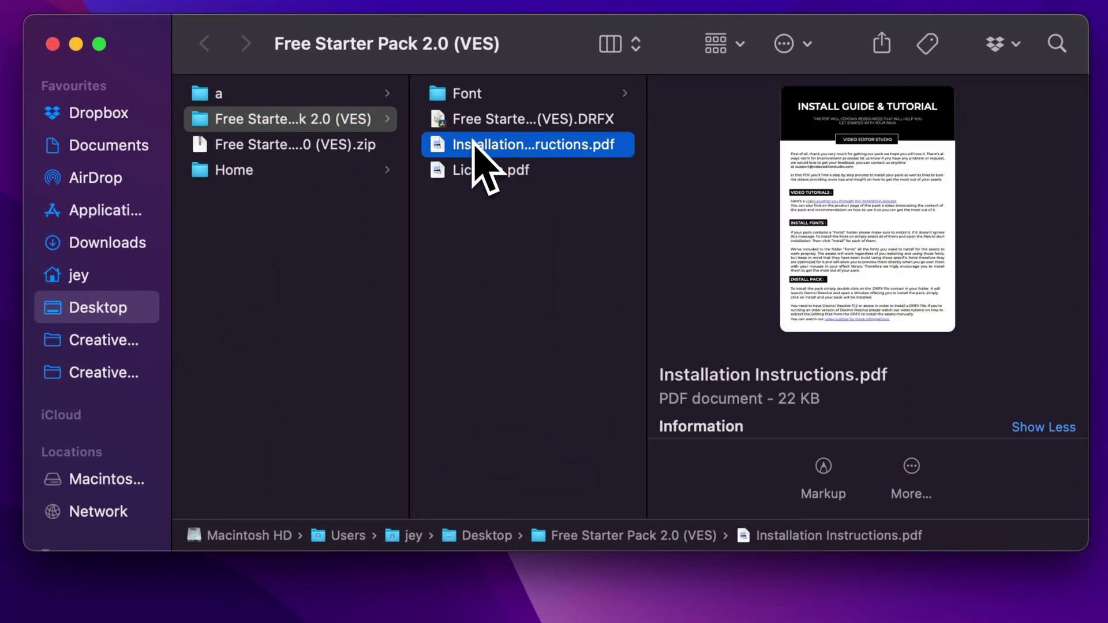
pyautogui.click(474, 128)
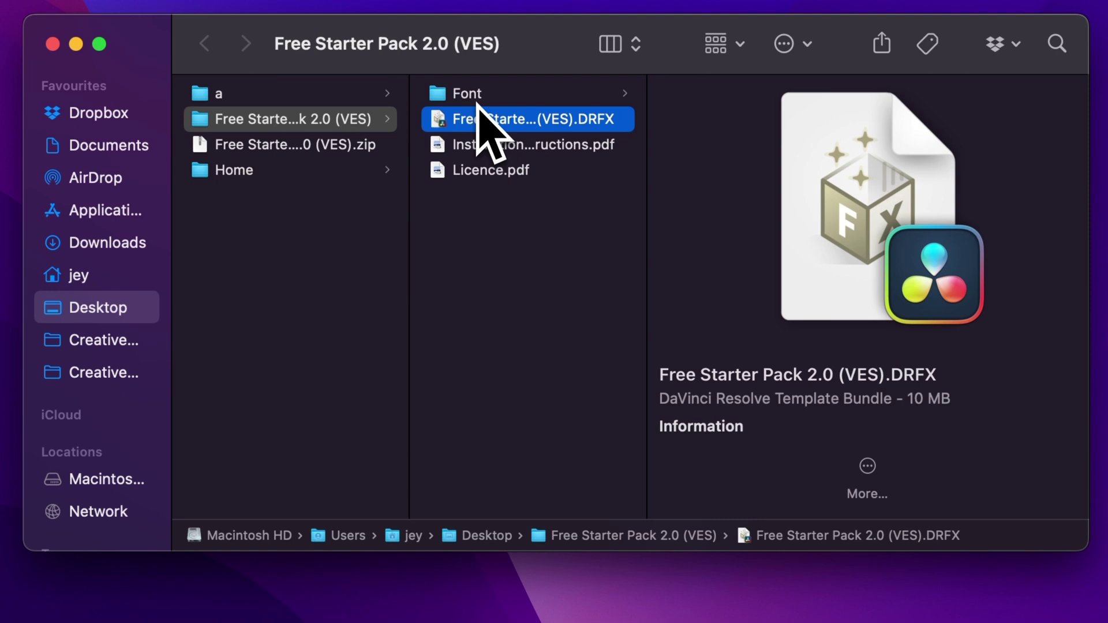
pyautogui.click(477, 99)
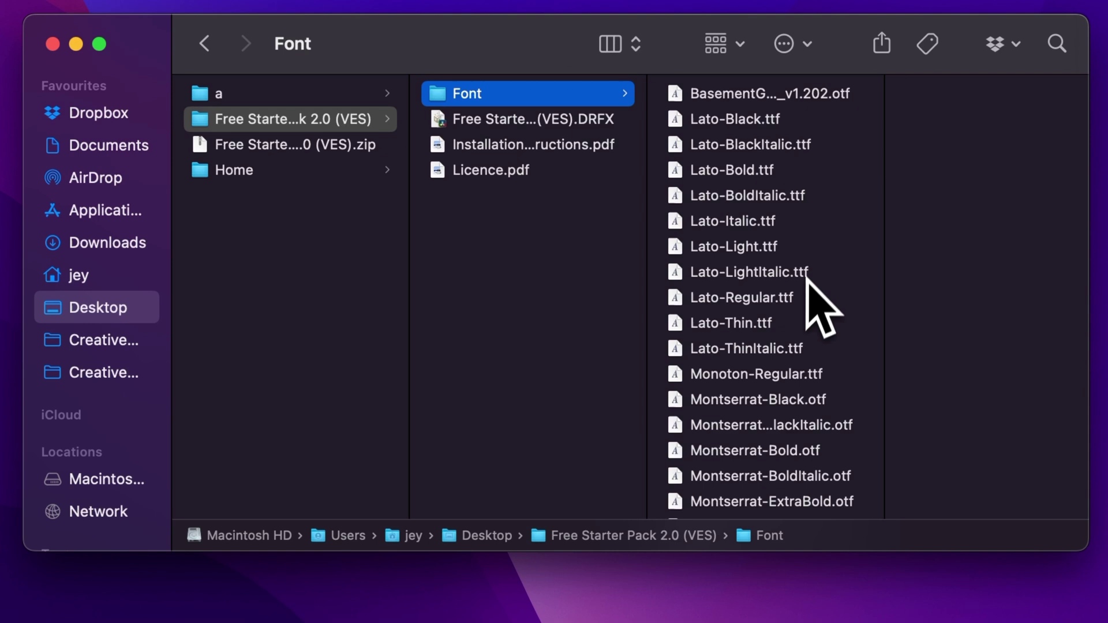
# - Select all 66 font files, from the first to the last
pyautogui.click(757, 95)
pyautogui.scroll(-10, 728, 352)
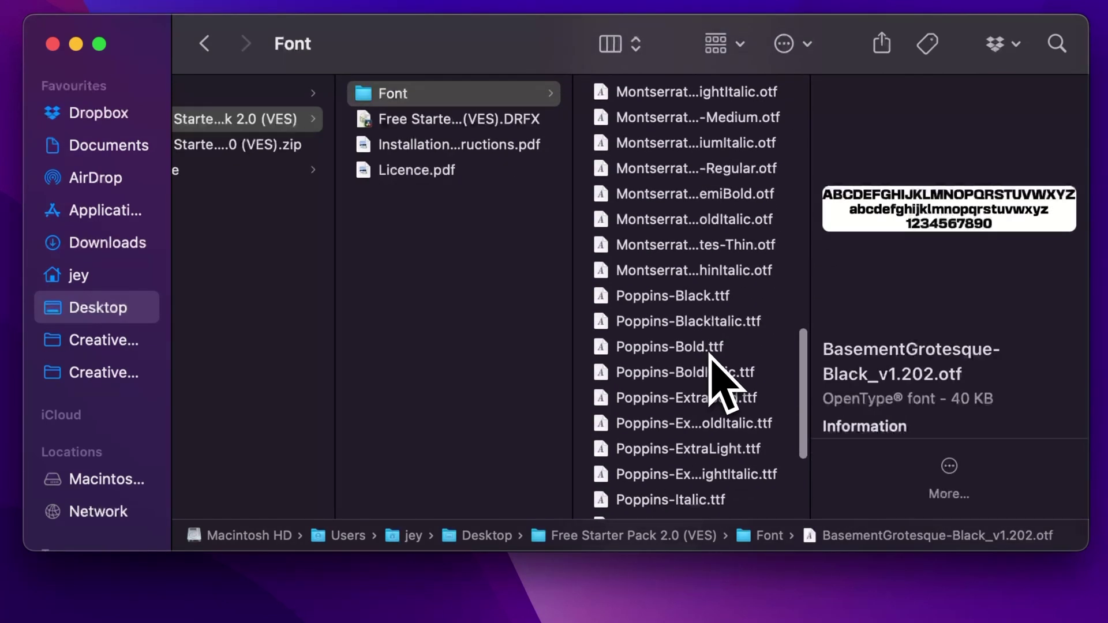
pyautogui.scroll(-8, 730, 520)
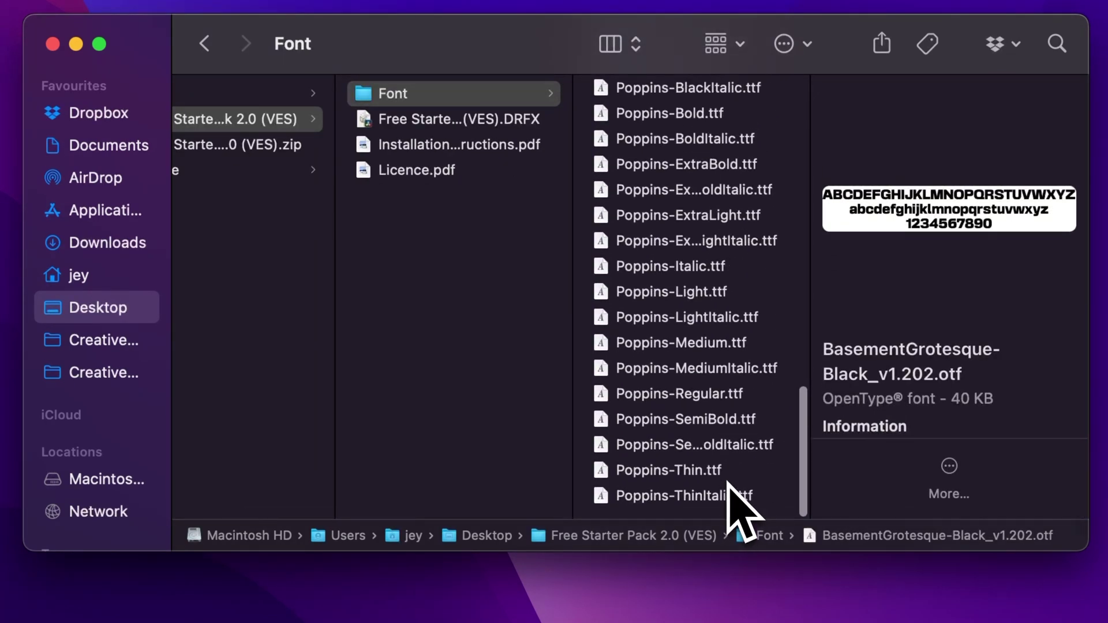
pyautogui.keyDown('shift'); pyautogui.click(715, 497); pyautogui.keyUp('shift')
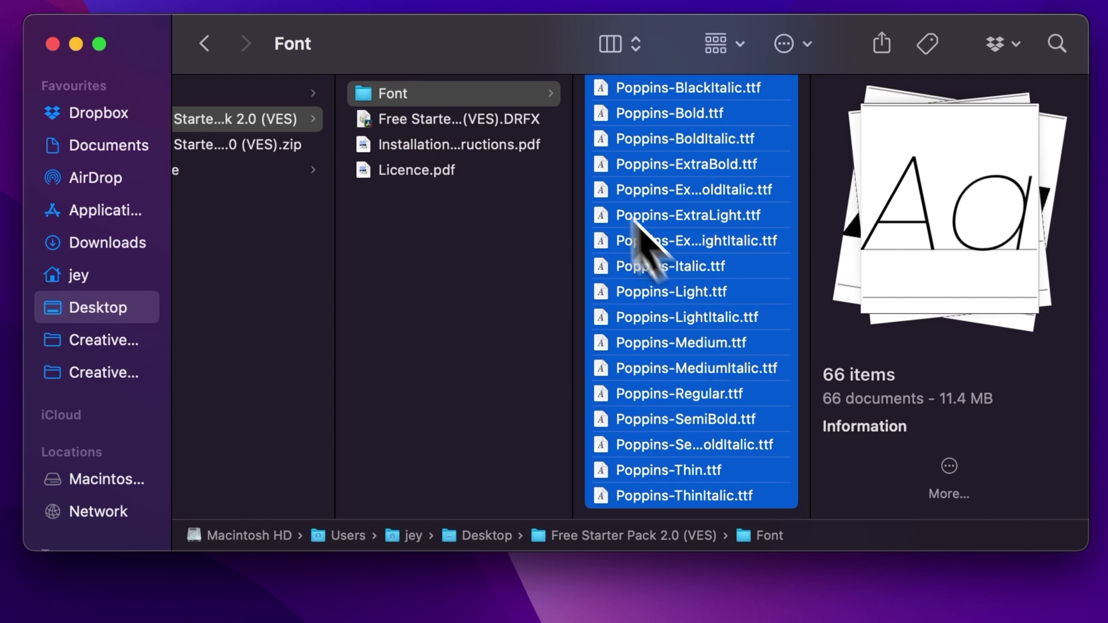
# - Install Free Starter Pack 2.0 (VES).DRFX into DaVinci Resolve, overwriting the existing bundle
pyautogui.click(465, 126)
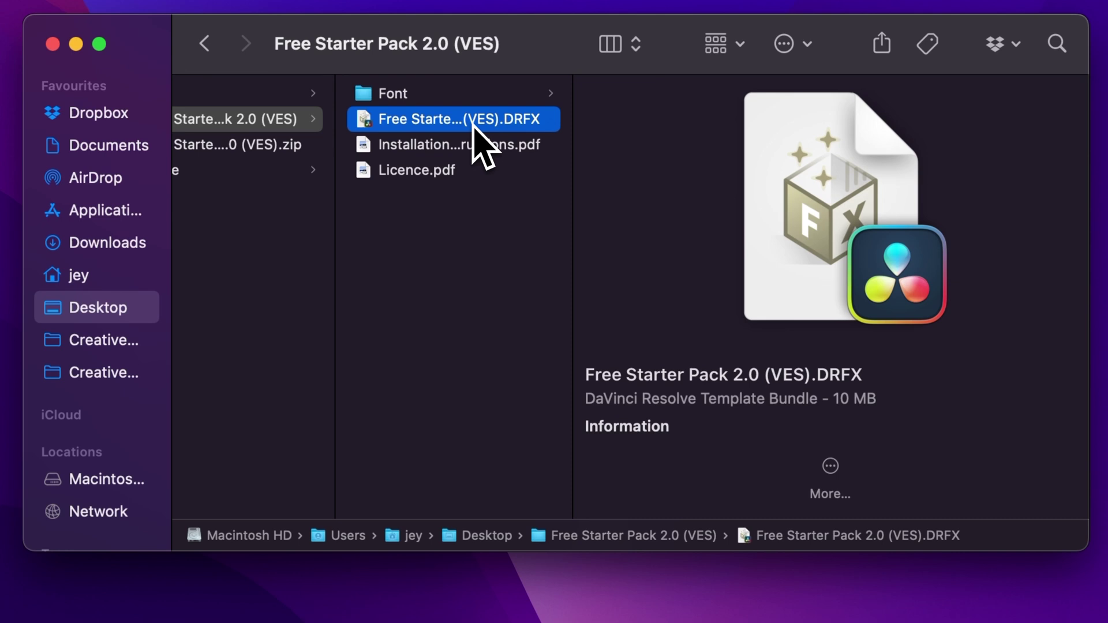
pyautogui.doubleClick(473, 125)
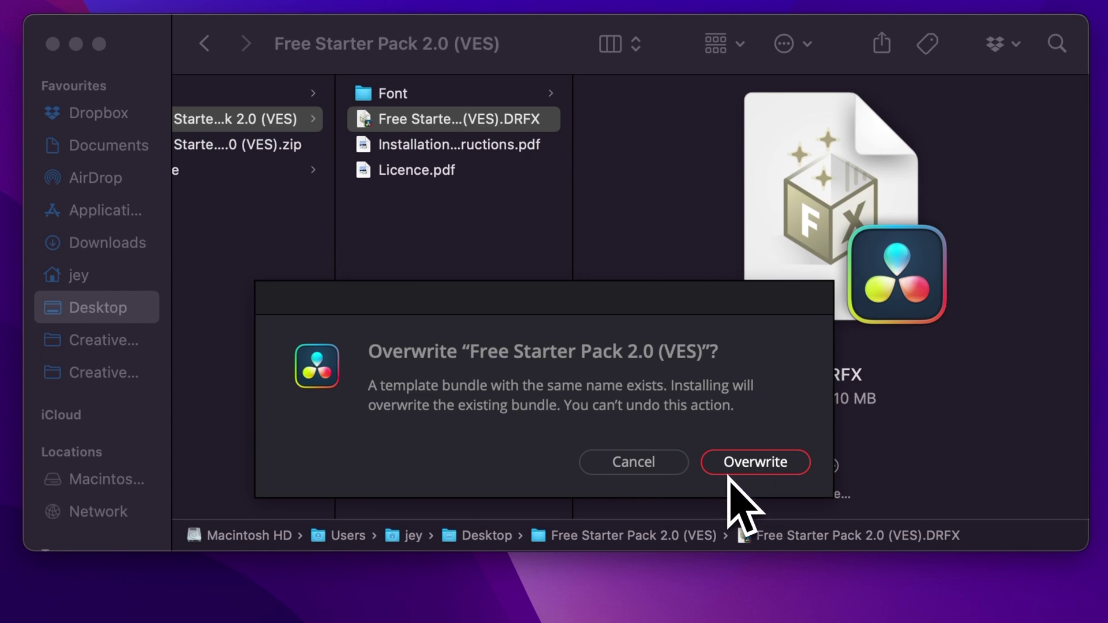
pyautogui.click(785, 469)
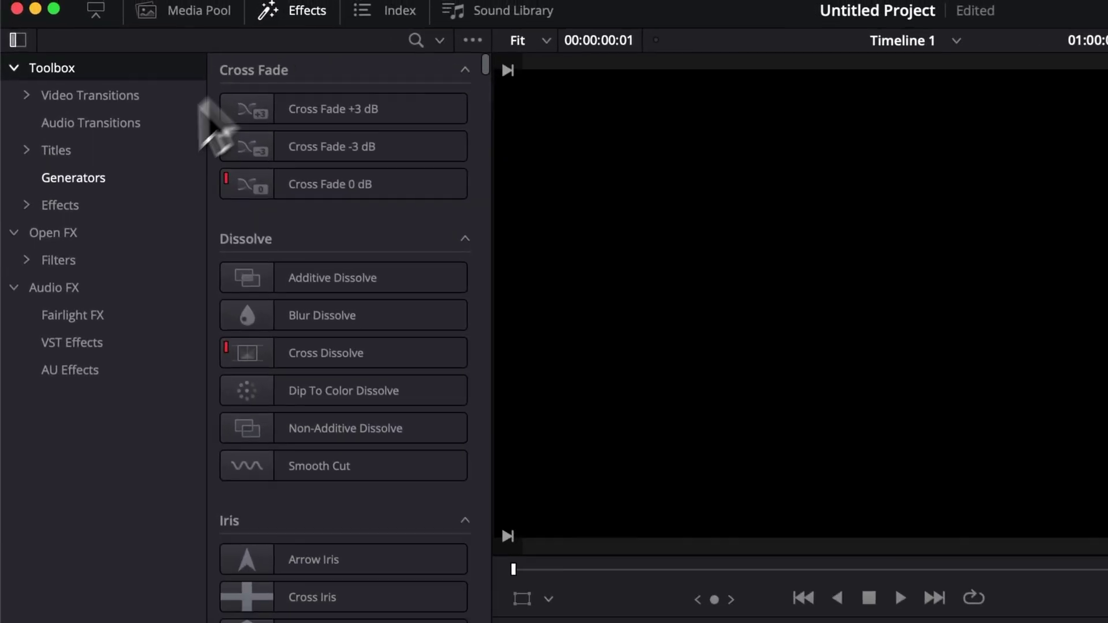
# - Show the Free Starter Pack 2.0 category under Effects > Video Editor Studio and preview Exclusion
pyautogui.click(26, 205)
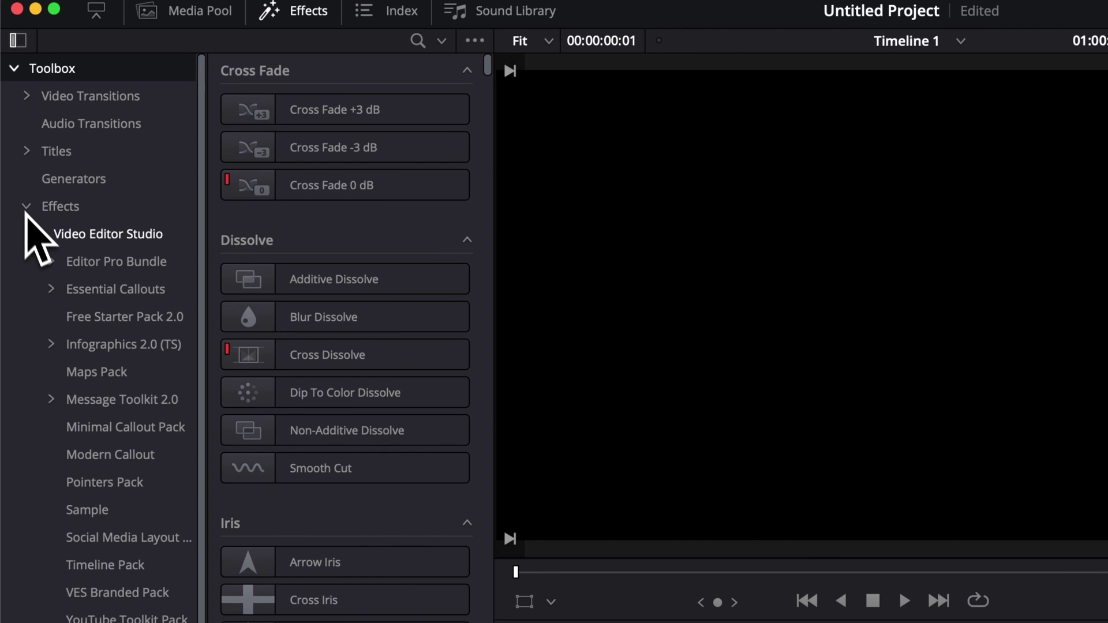
pyautogui.click(130, 323)
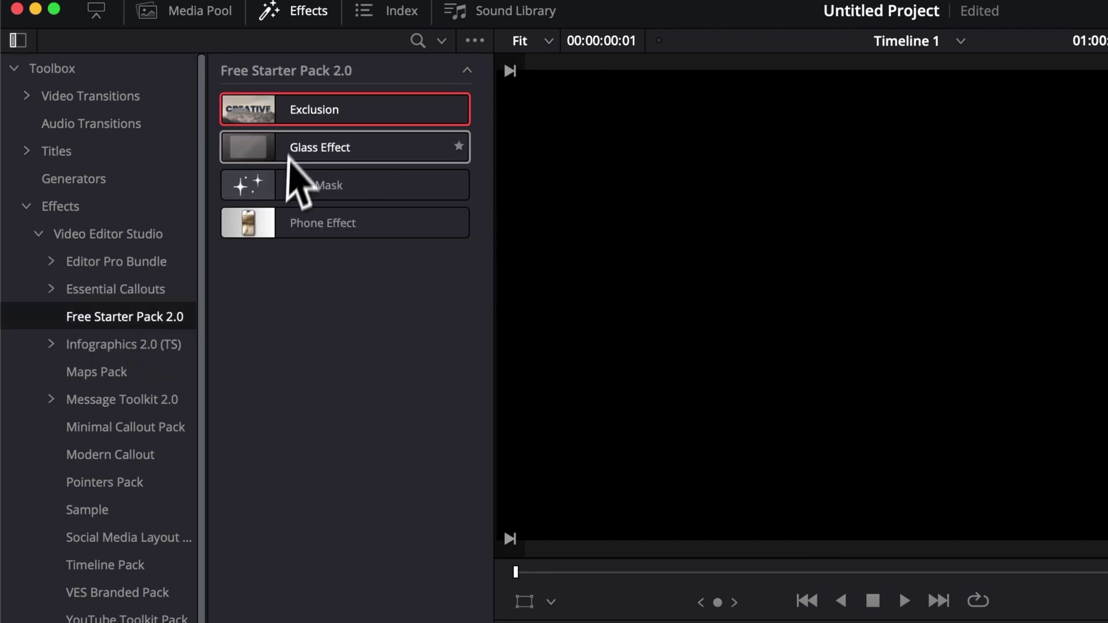
pyautogui.moveTo(247, 115)
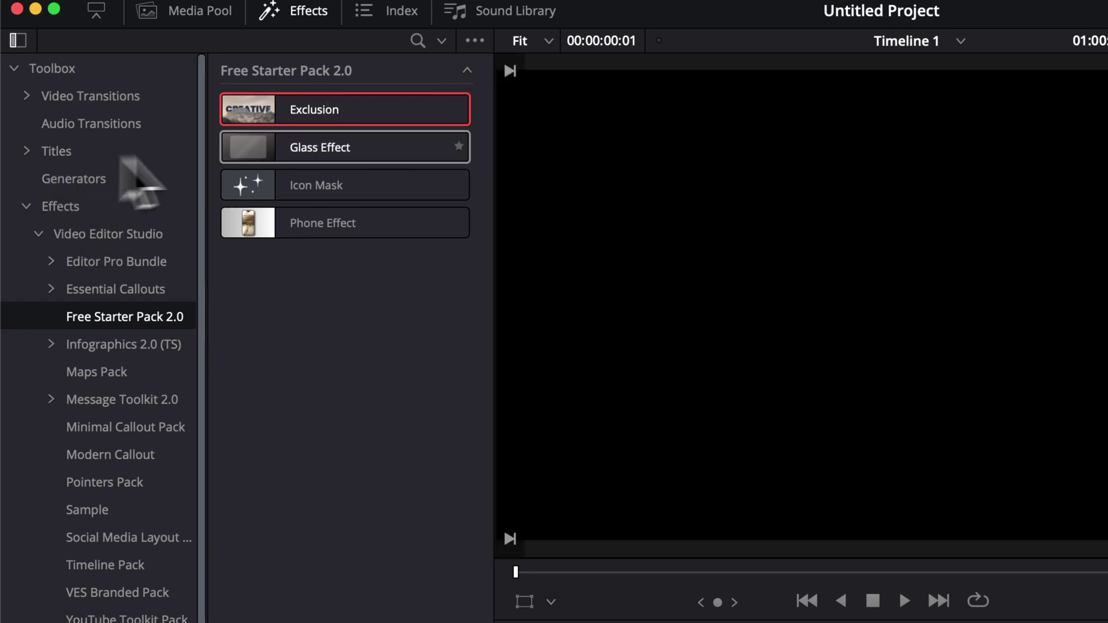
pyautogui.moveTo(317, 114)
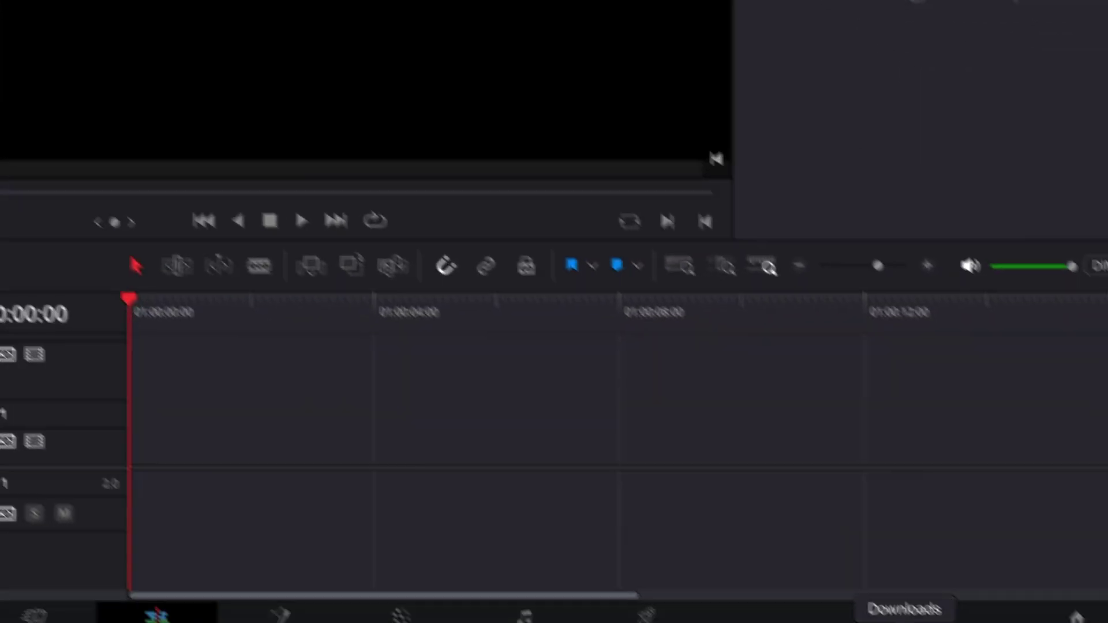
# - Put Smoking_Hangout_Friends on Video 1 from Downloads and apply the Exclusion effect to it
pyautogui.click(903, 618)
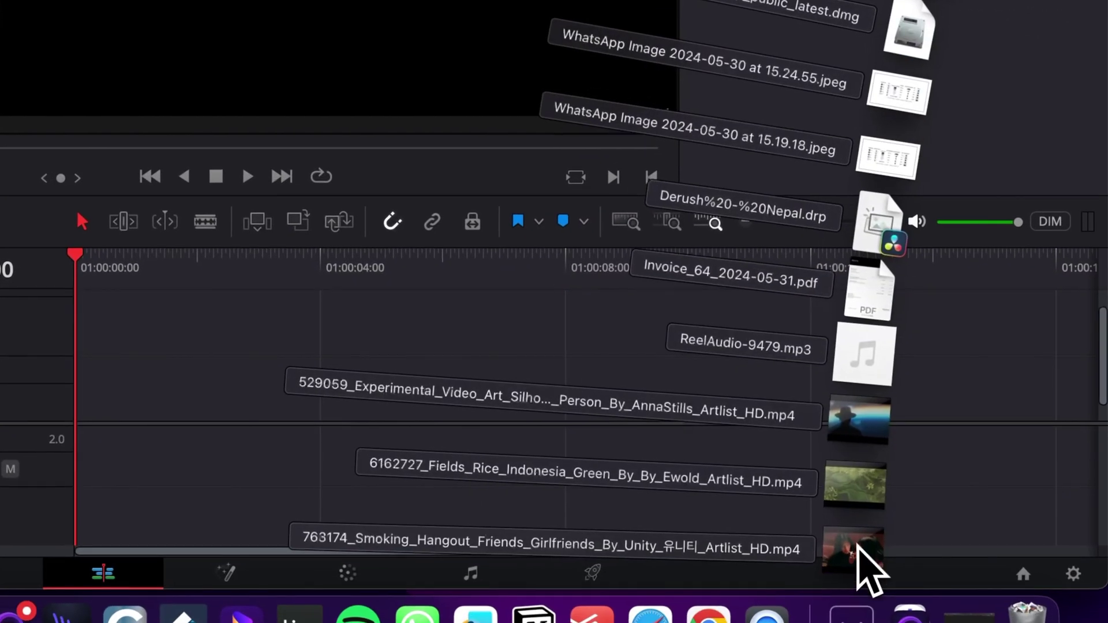
pyautogui.moveTo(859, 547); pyautogui.dragTo(88, 412)
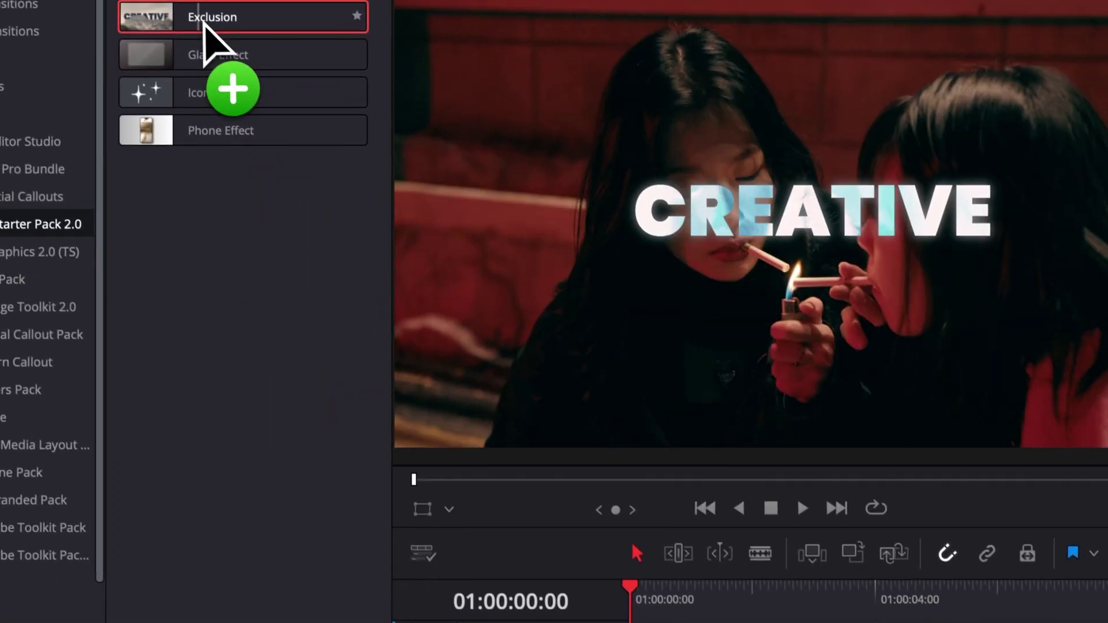
pyautogui.moveTo(210, 30); pyautogui.dragTo(624, 448)
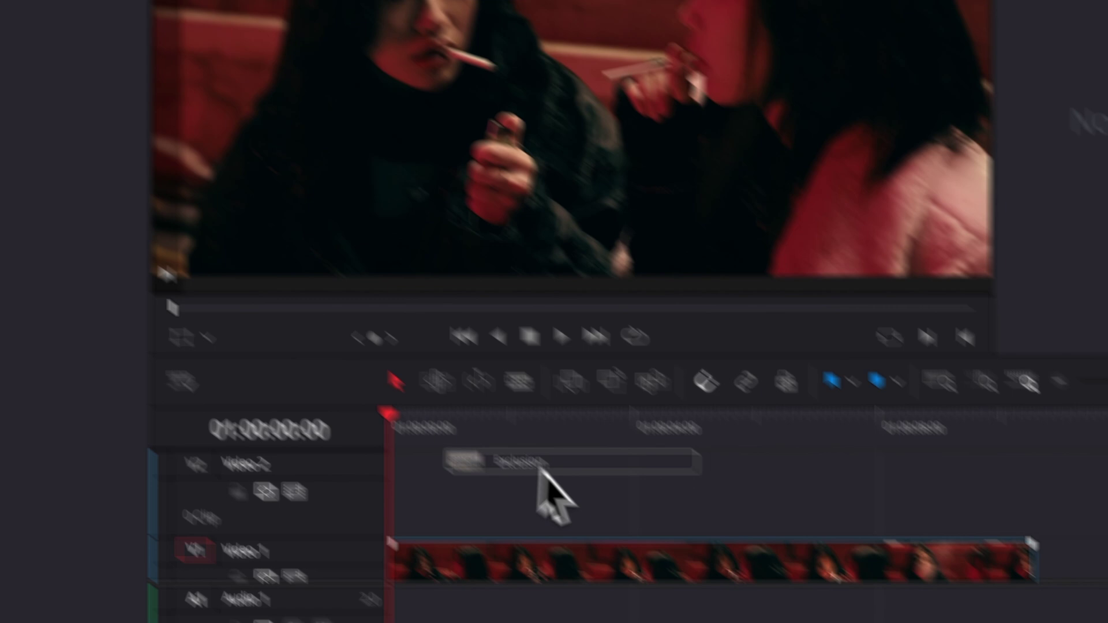
pyautogui.moveTo(539, 468); pyautogui.dragTo(536, 502)
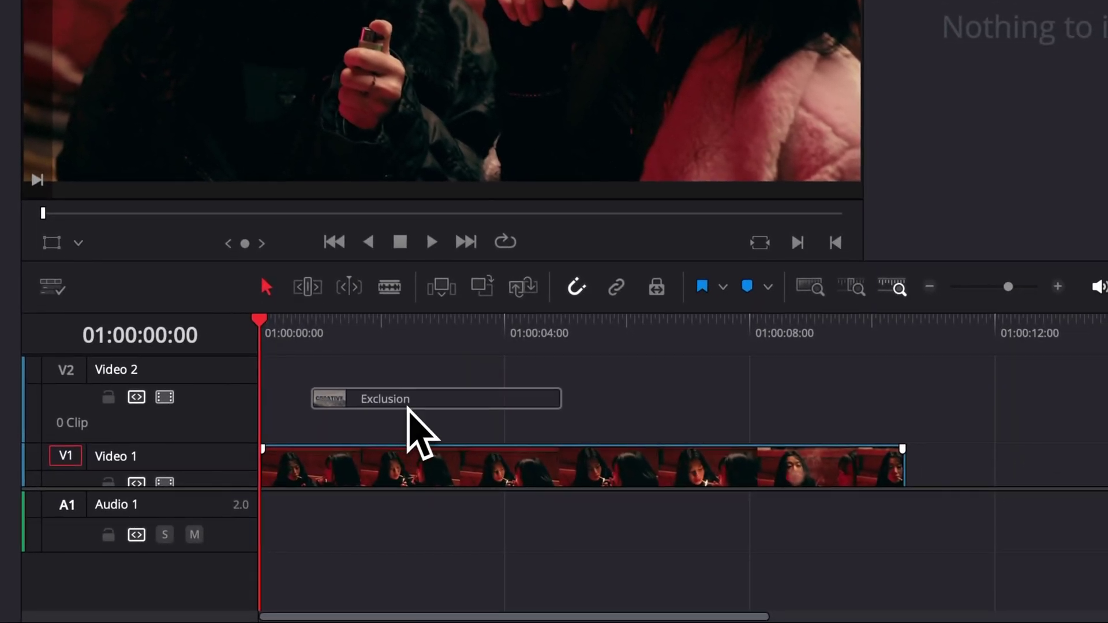
pyautogui.moveTo(408, 406); pyautogui.dragTo(407, 470)
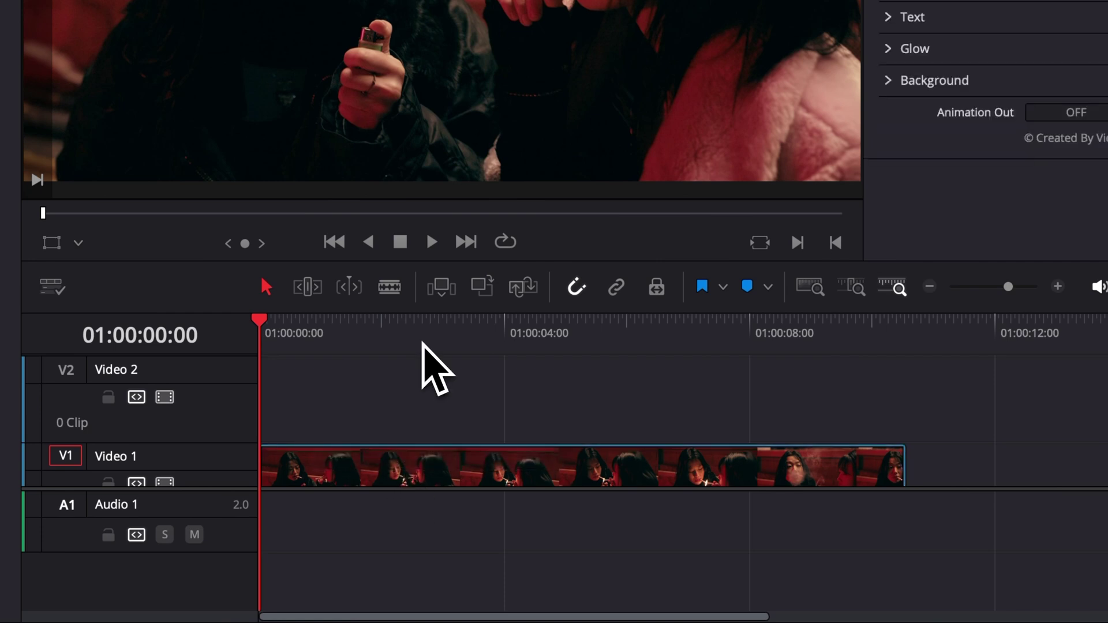
# - Play the clip from its start to watch the CREATIVE title animate in
pyautogui.press('space')
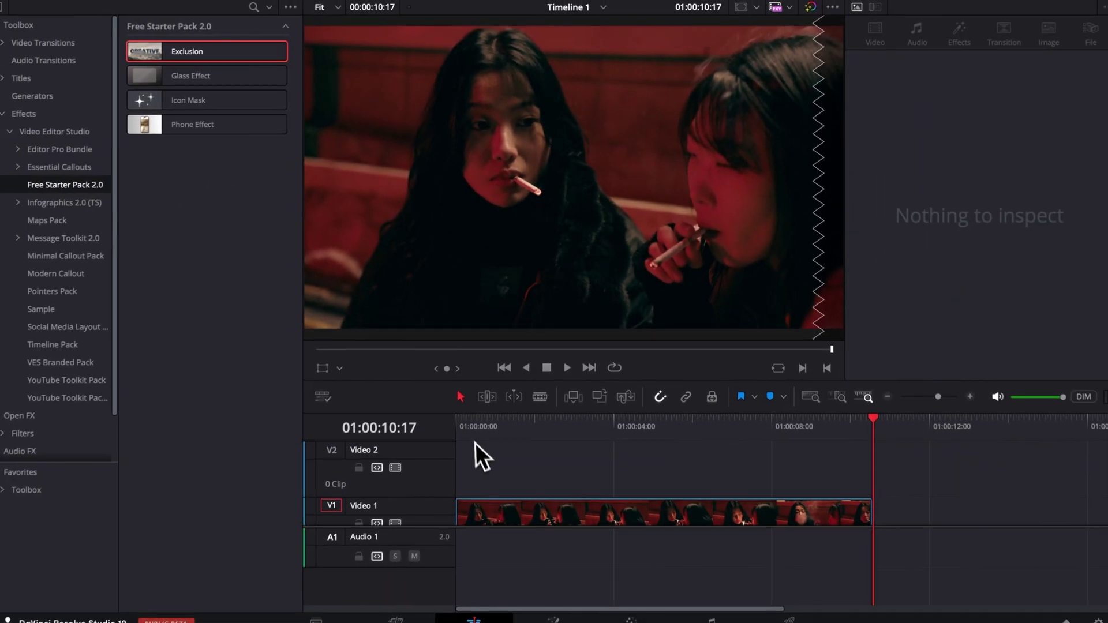
pyautogui.click(471, 415)
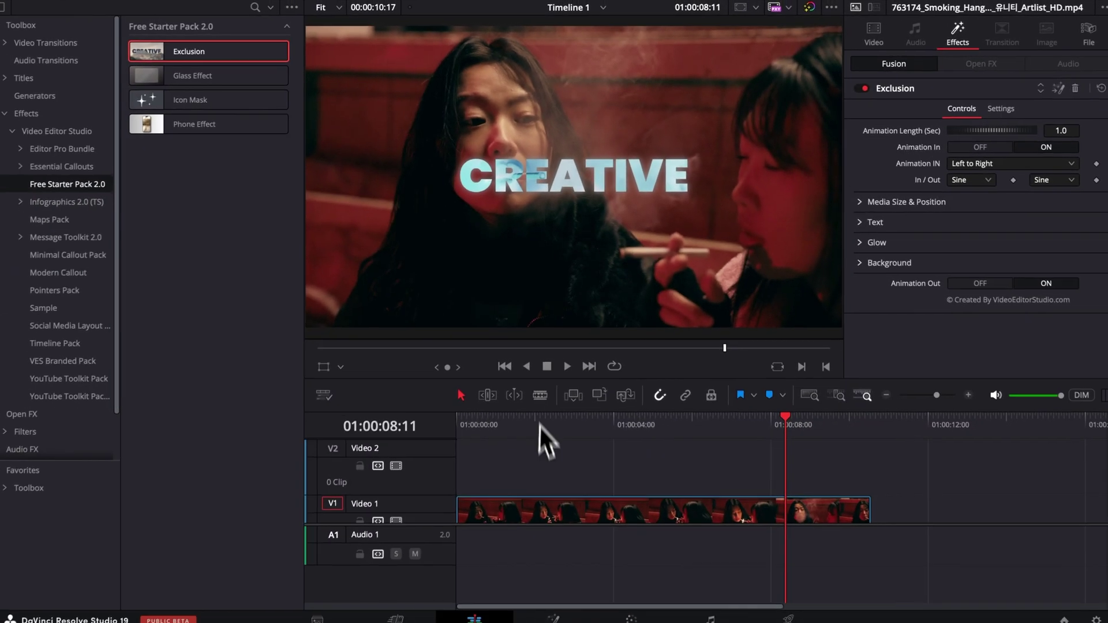
pyautogui.moveTo(532, 496); pyautogui.dragTo(421, 496)
pyautogui.press('space')
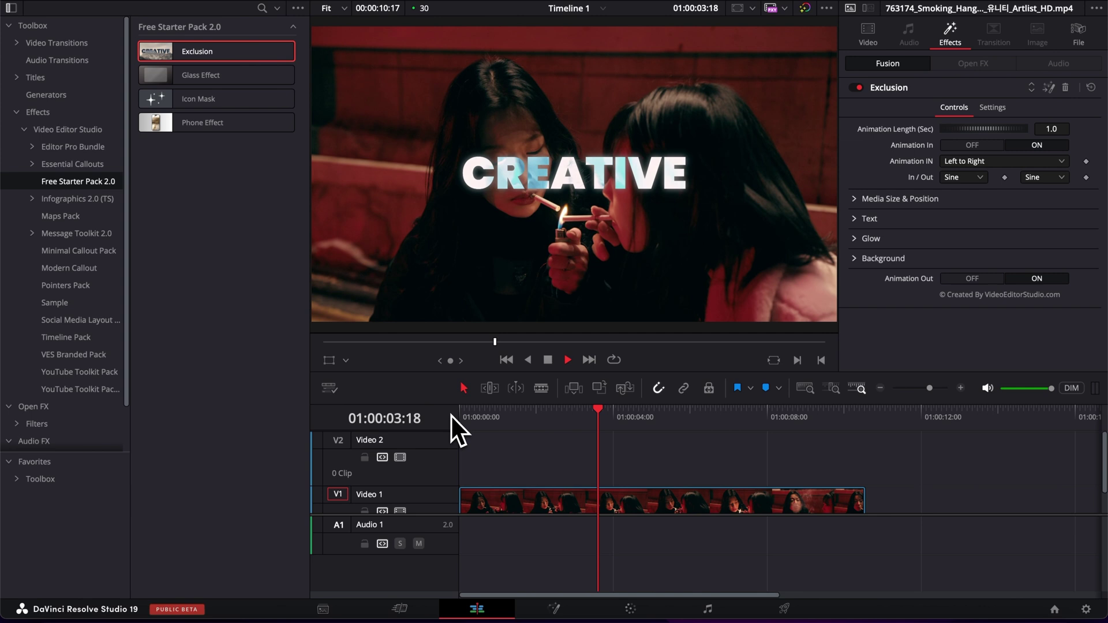
# - Set the Exclusion title's Animation Length to 2.0 seconds
pyautogui.press('space')
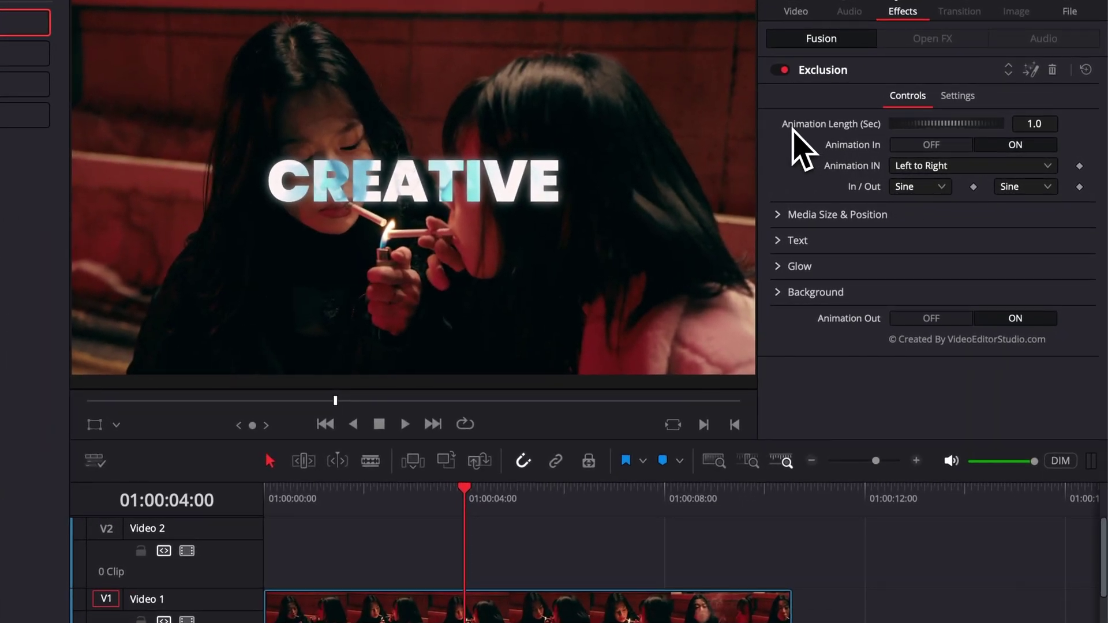
pyautogui.moveTo(300, 491); pyautogui.dragTo(261, 494)
pyautogui.press('space')
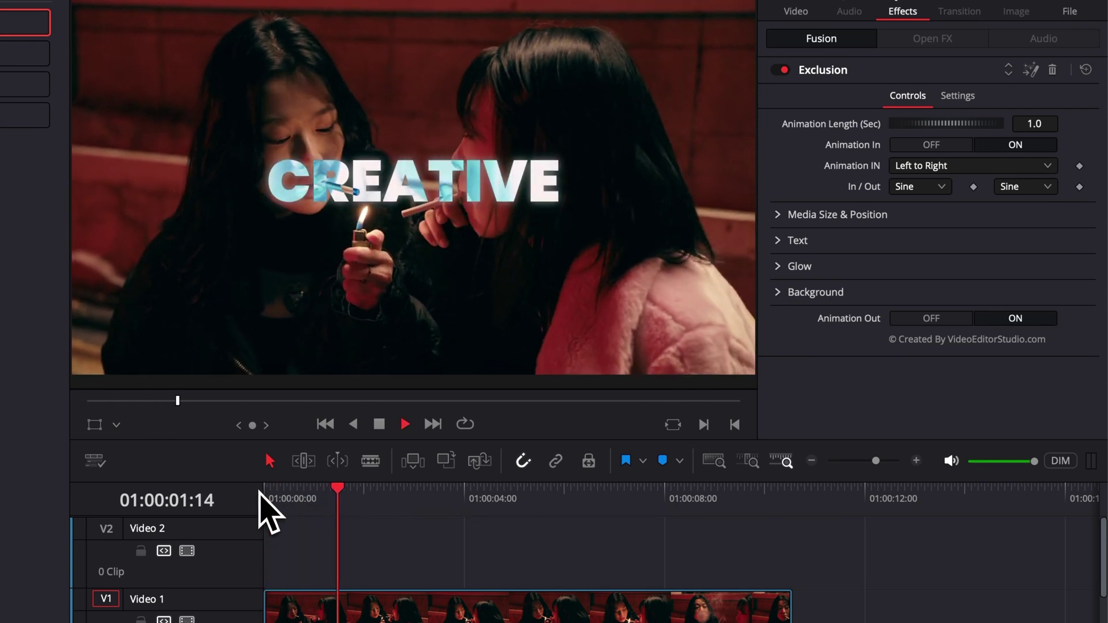
pyautogui.press('space')
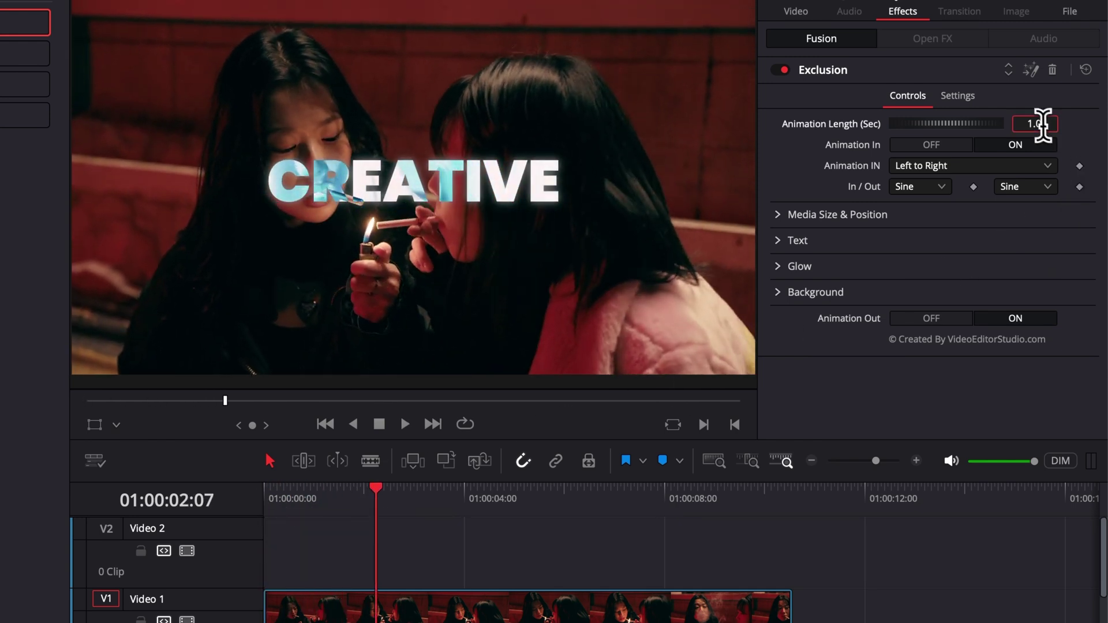
pyautogui.press('Return')
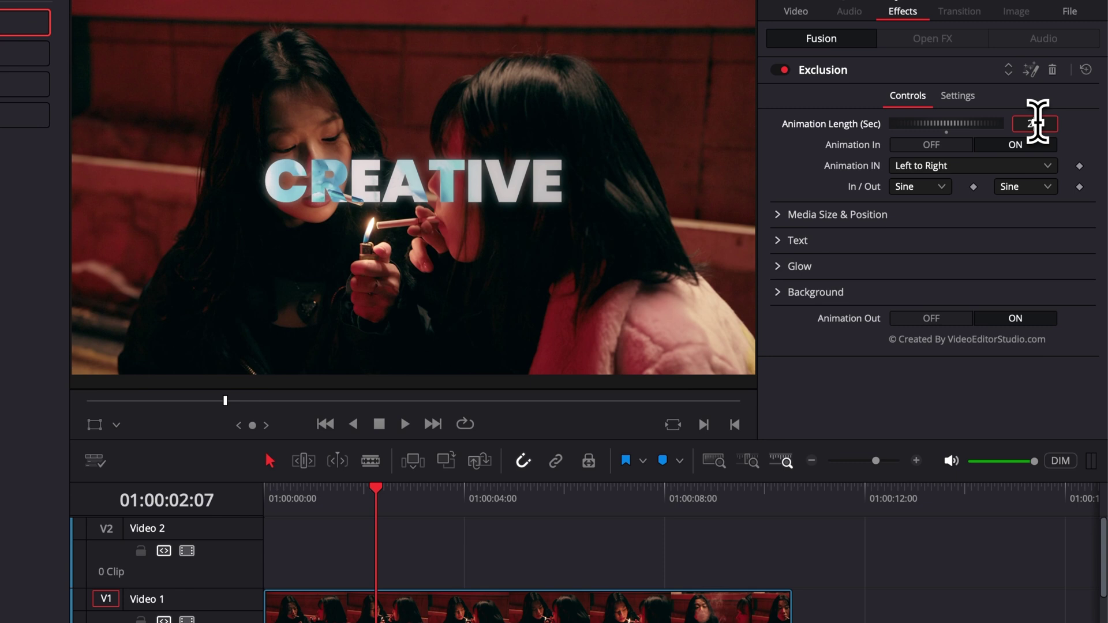
# - Replay and scrub from the start to preview the slower CREATIVE intro
pyautogui.press('Home')
pyautogui.press('space')
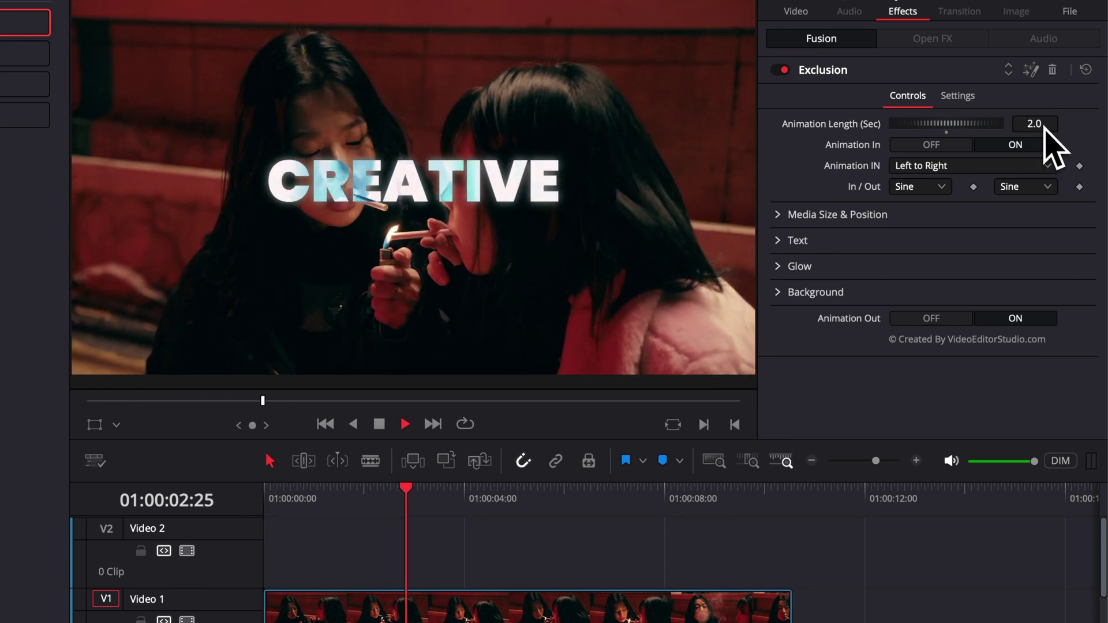
pyautogui.press('Home')
pyautogui.press('space')
pyautogui.moveTo(338, 490)
pyautogui.mouseDown()
pyautogui.moveTo(353, 495)
pyautogui.moveTo(336, 501)
pyautogui.moveTo(348, 504)
pyautogui.mouseUp()
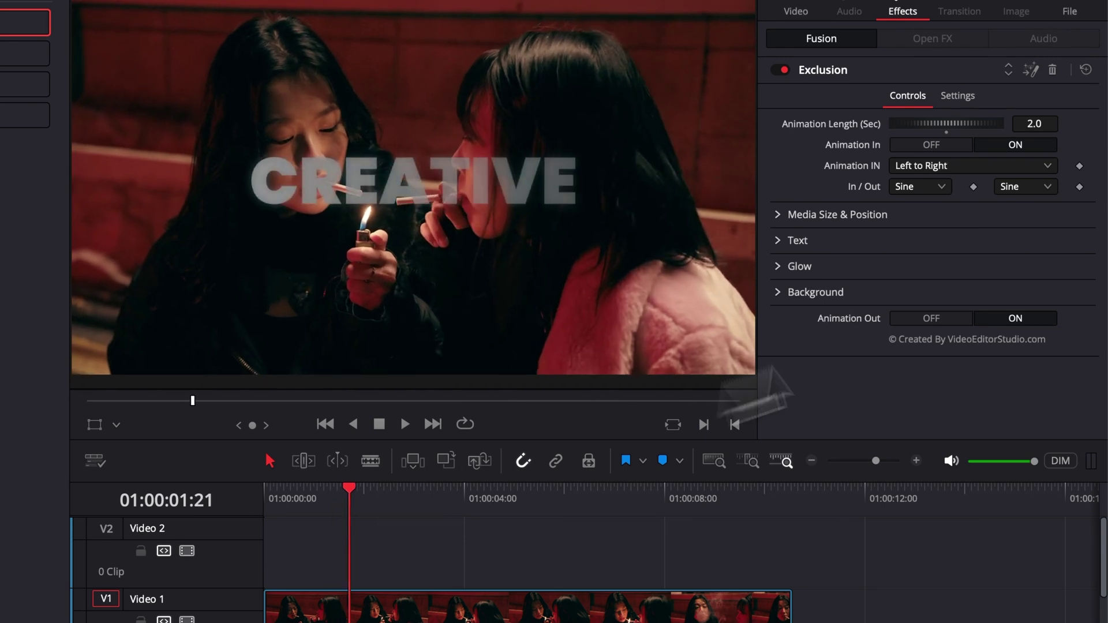
# - Change Animation IN to Outside In and play back to preview it
pyautogui.click(917, 169)
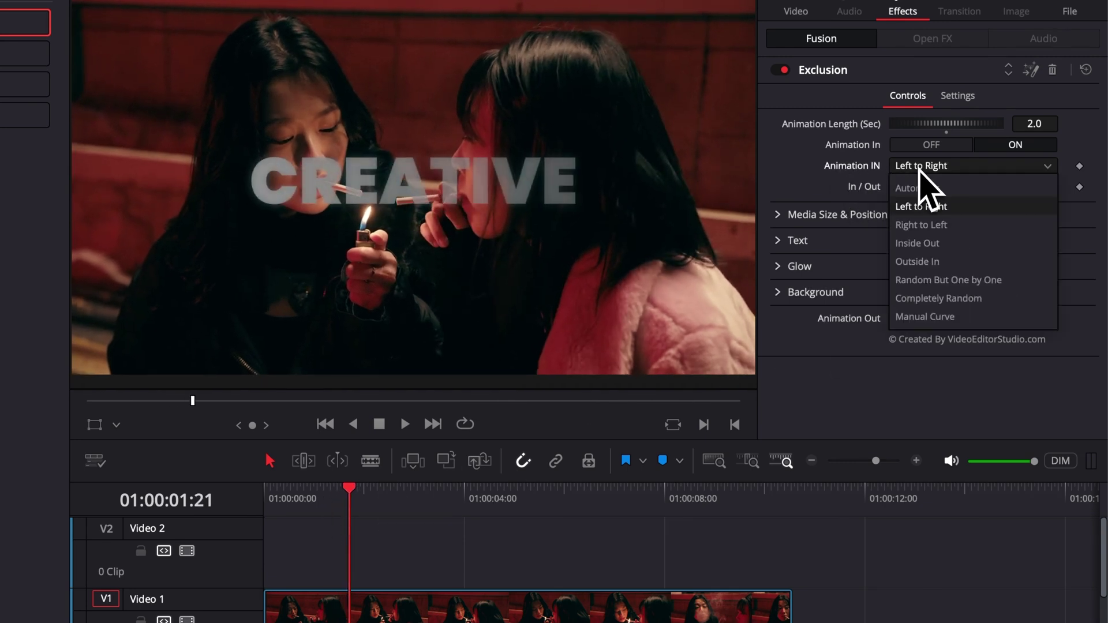
pyautogui.click(930, 250)
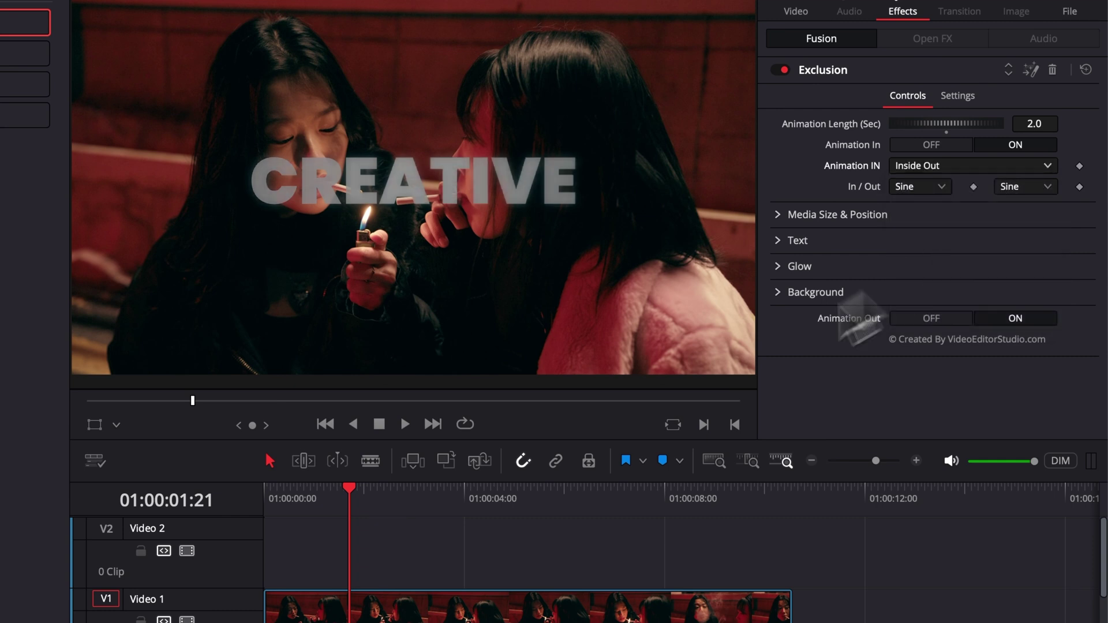
pyautogui.click(946, 166)
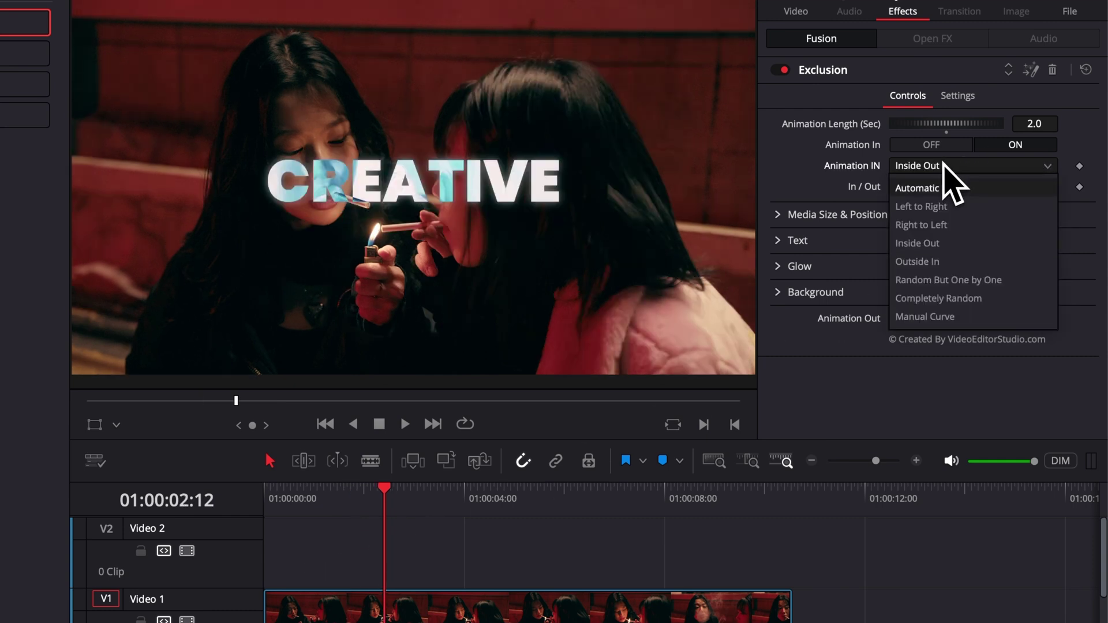
pyautogui.click(952, 263)
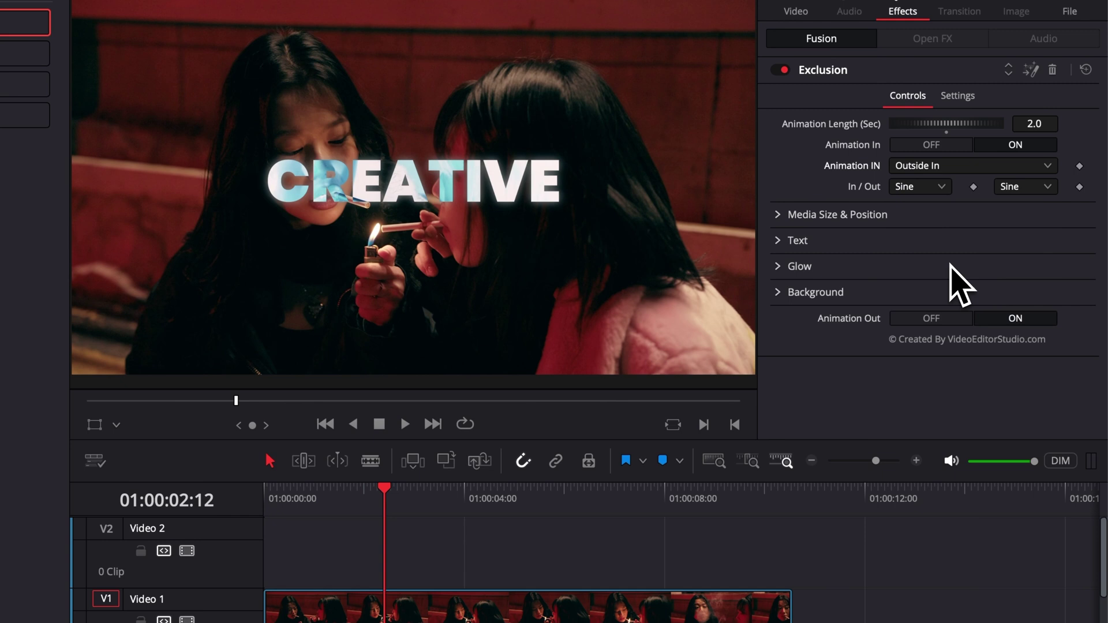
pyautogui.click(278, 494)
pyautogui.press('space')
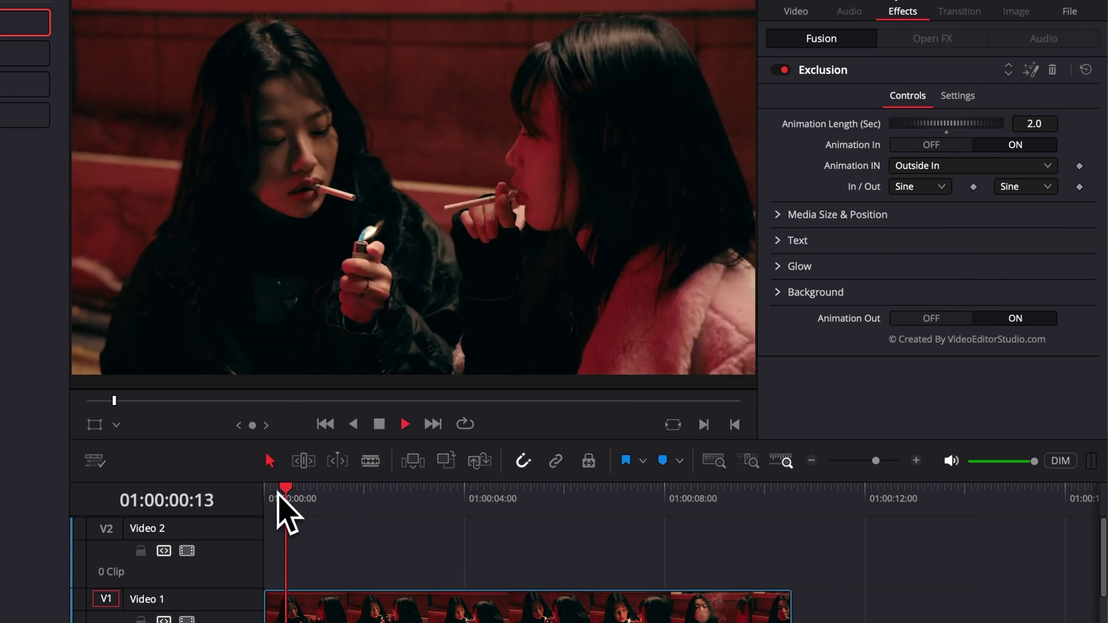
pyautogui.press('space')
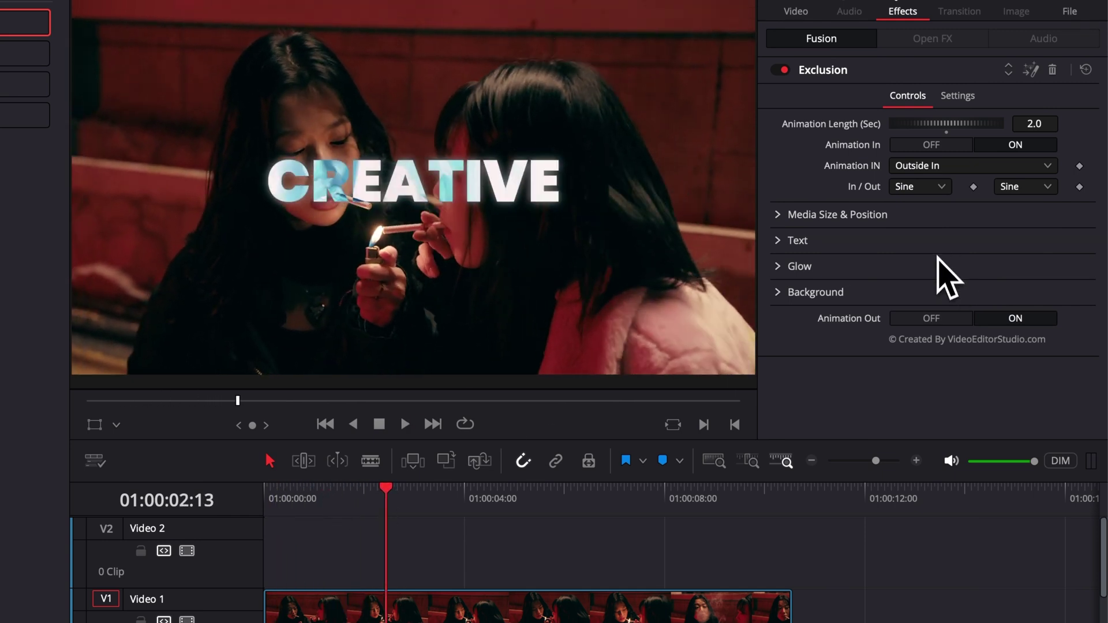
# - Keep Sine selected for both the In and Out easing curves
pyautogui.click(942, 186)
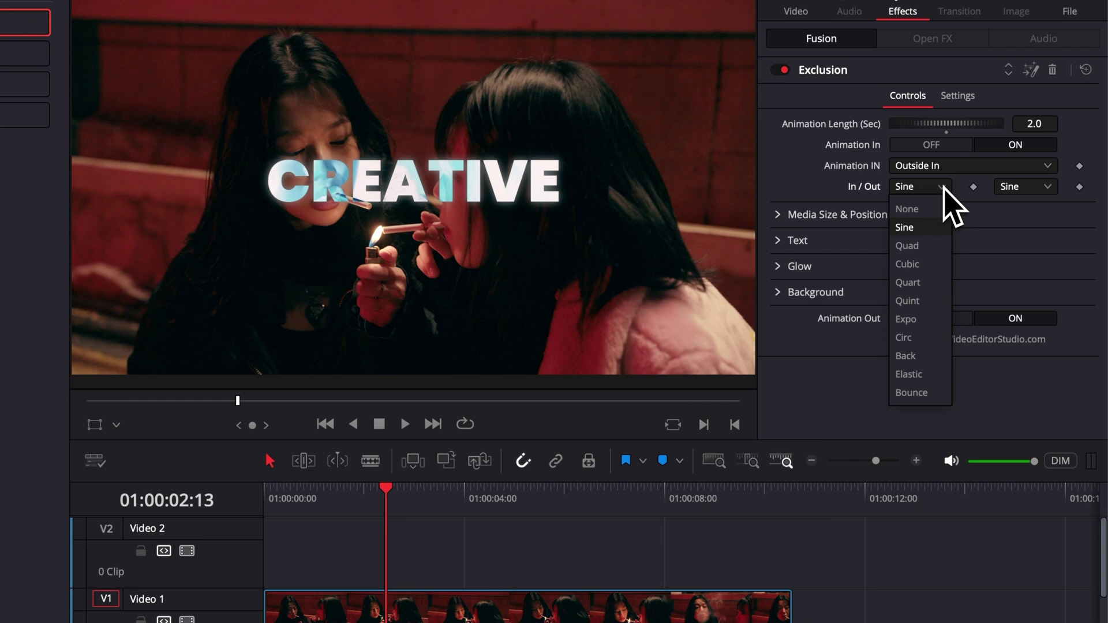
pyautogui.click(944, 189)
pyautogui.click(1026, 188)
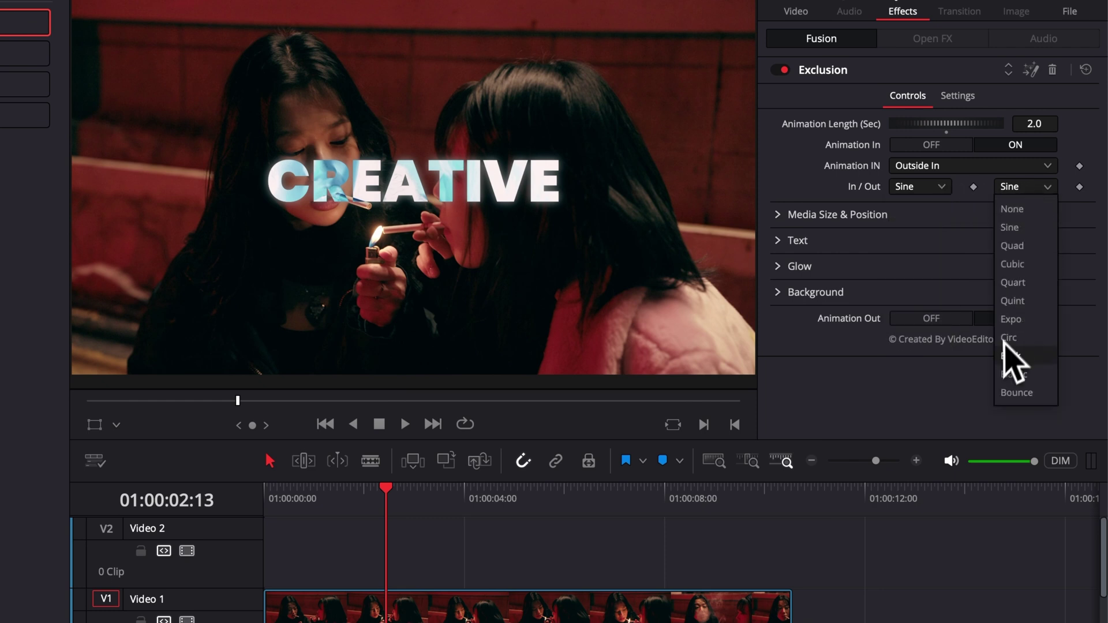
pyautogui.click(791, 172)
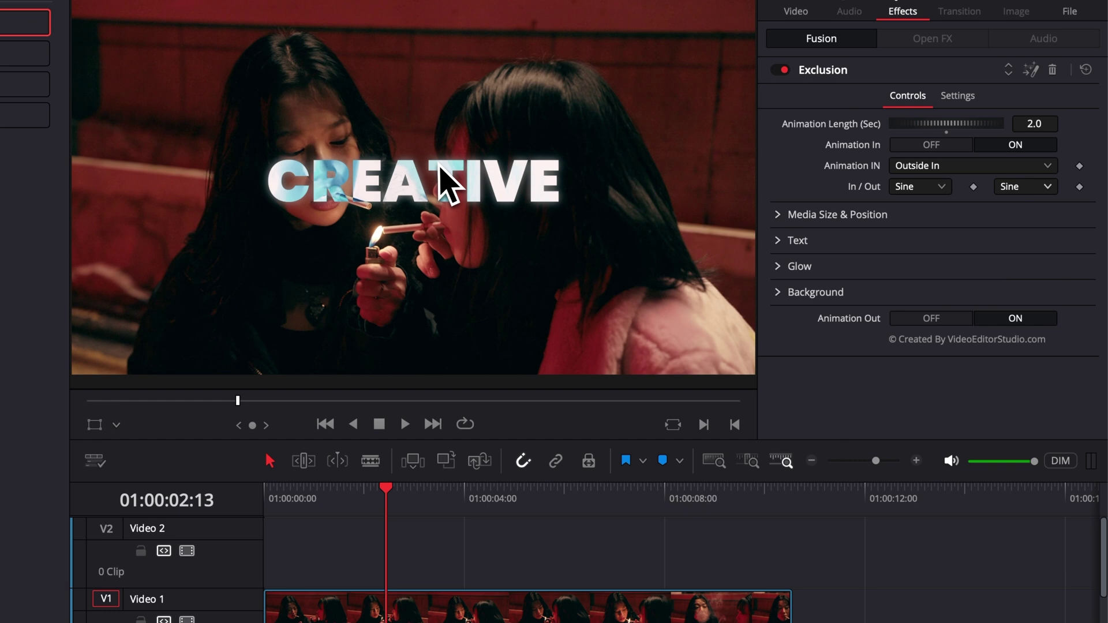
pyautogui.click(780, 215)
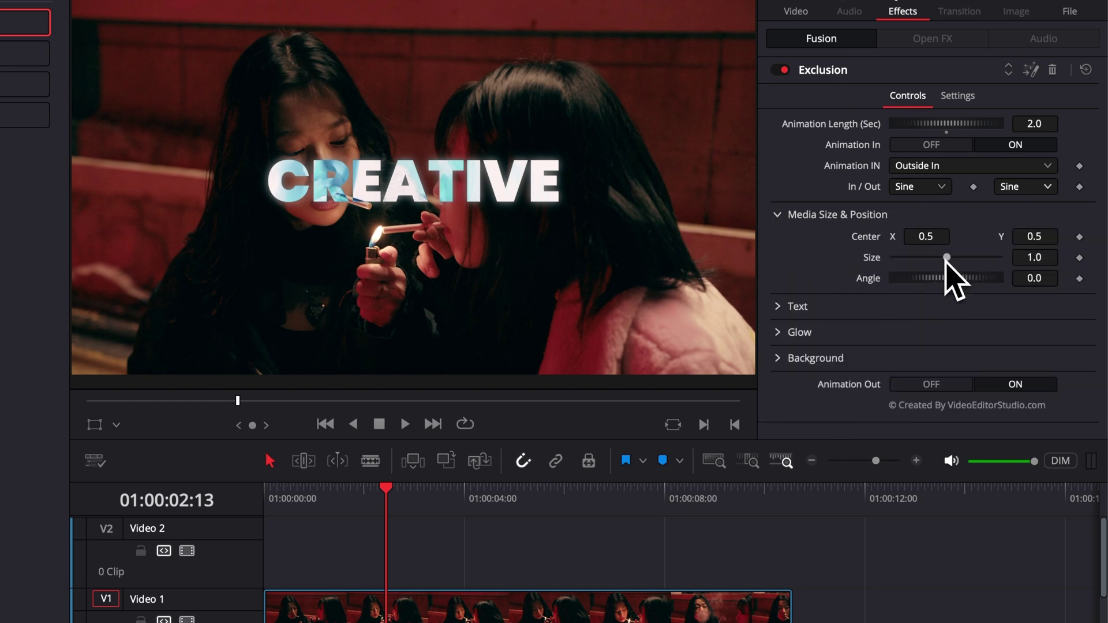
pyautogui.moveTo(946, 259)
pyautogui.mouseDown()
pyautogui.moveTo(963, 262)
pyautogui.moveTo(953, 263)
pyautogui.moveTo(957, 277)
pyautogui.mouseUp()
pyautogui.moveTo(928, 237); pyautogui.dragTo(951, 259)
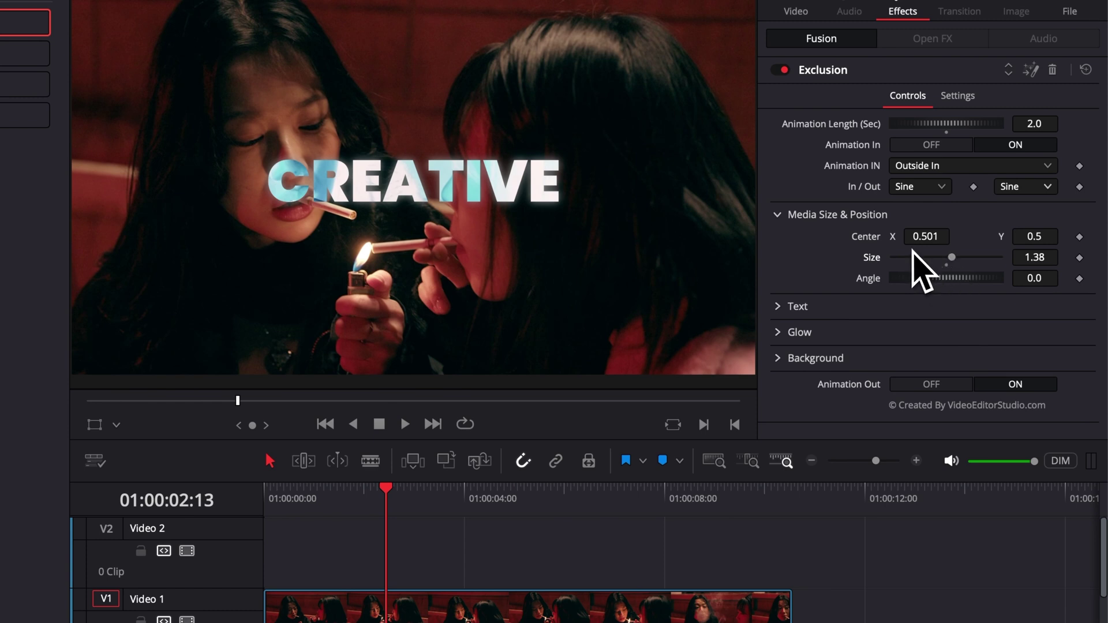
pyautogui.doubleClick(875, 259)
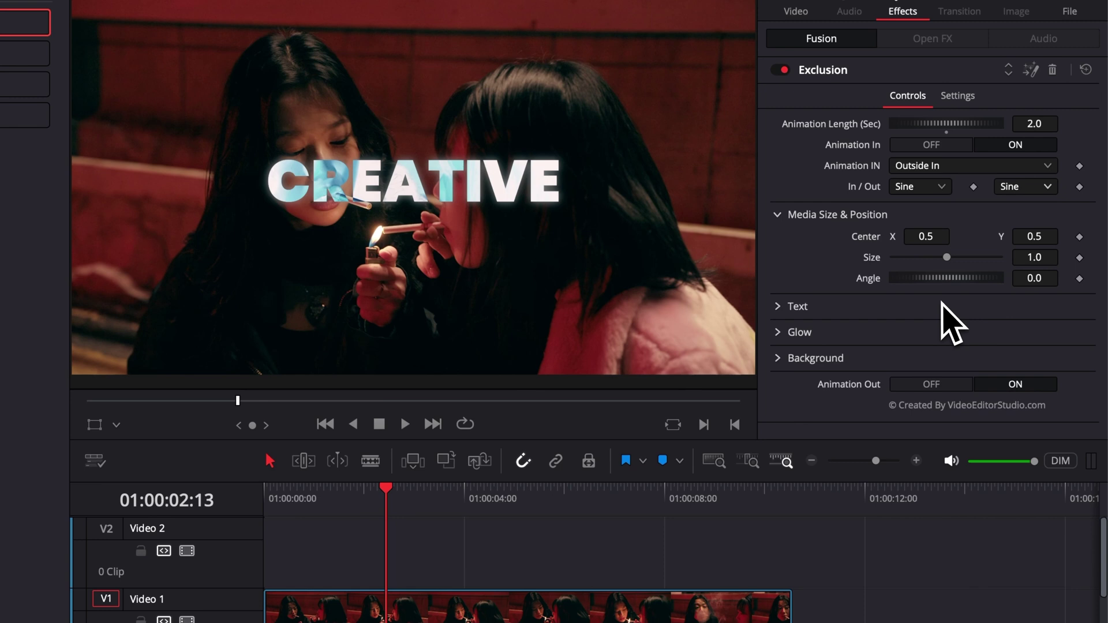
pyautogui.click(778, 214)
# - Replace the title text CREATIVE with DAVINCI
pyautogui.click(778, 240)
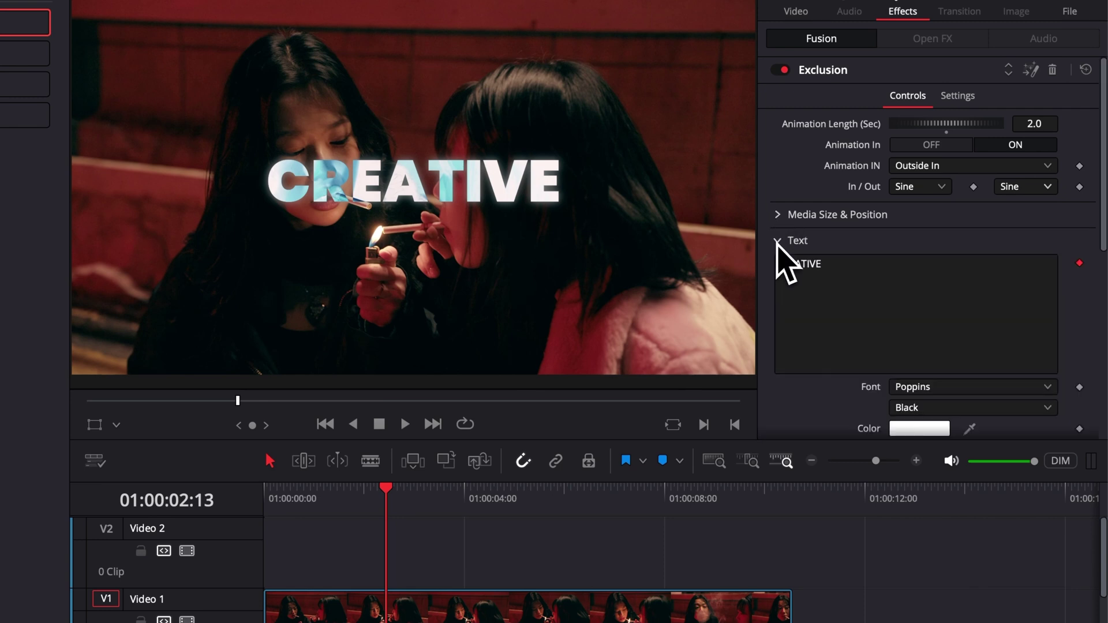
pyautogui.moveTo(838, 280); pyautogui.dragTo(784, 264)
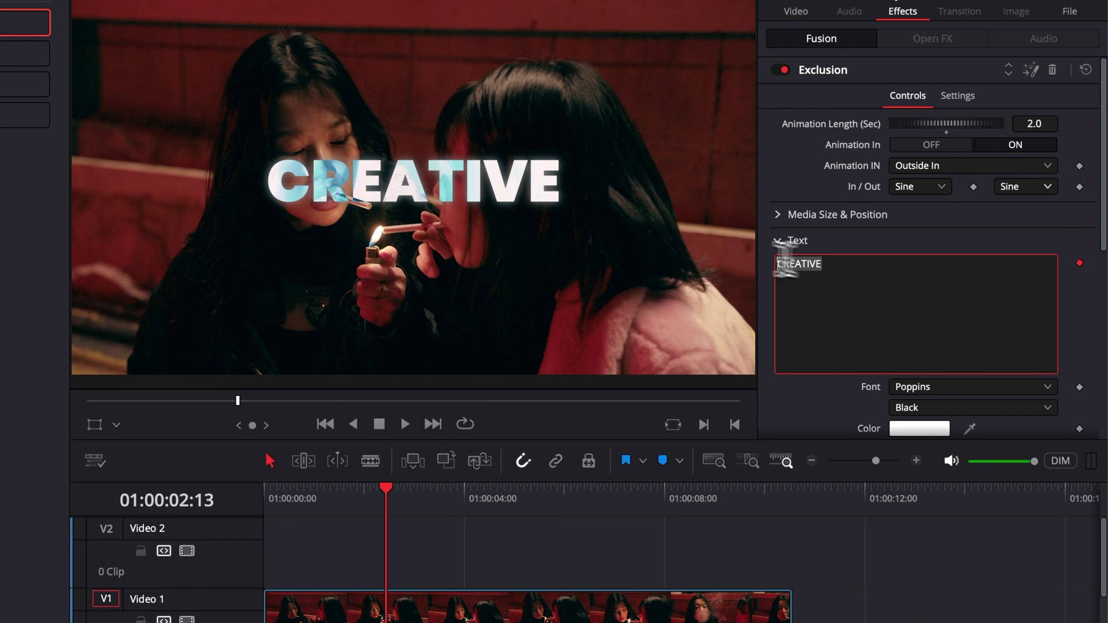
pyautogui.write('DAVINCI')
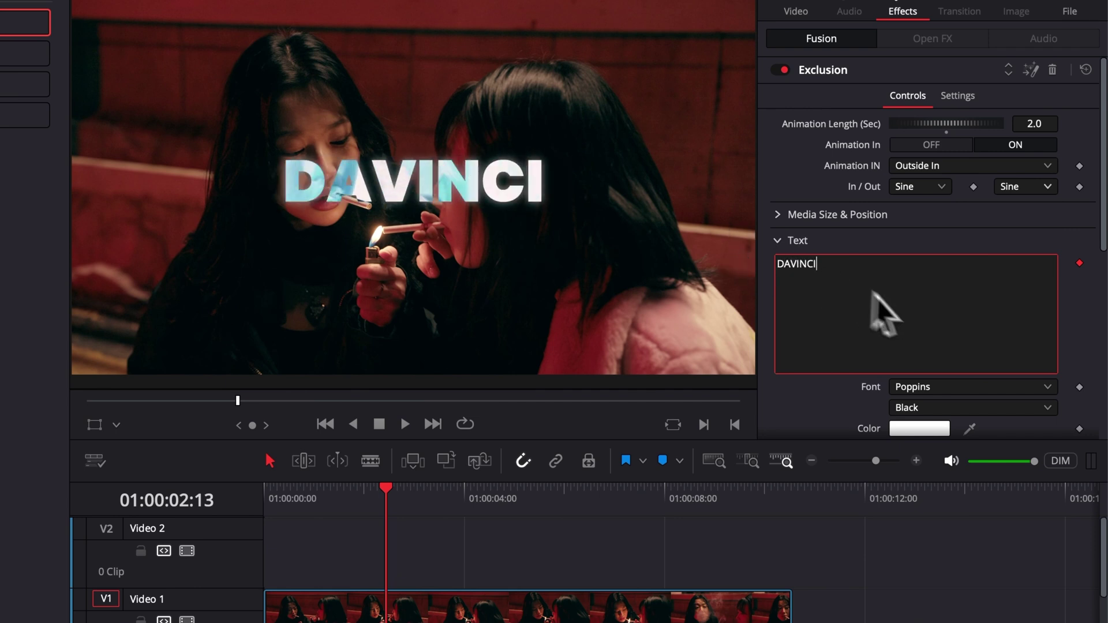
# - Set tracking to 1.102 and size to 0.2205, undoing a trial outline look
pyautogui.scroll(-8, 923, 323)
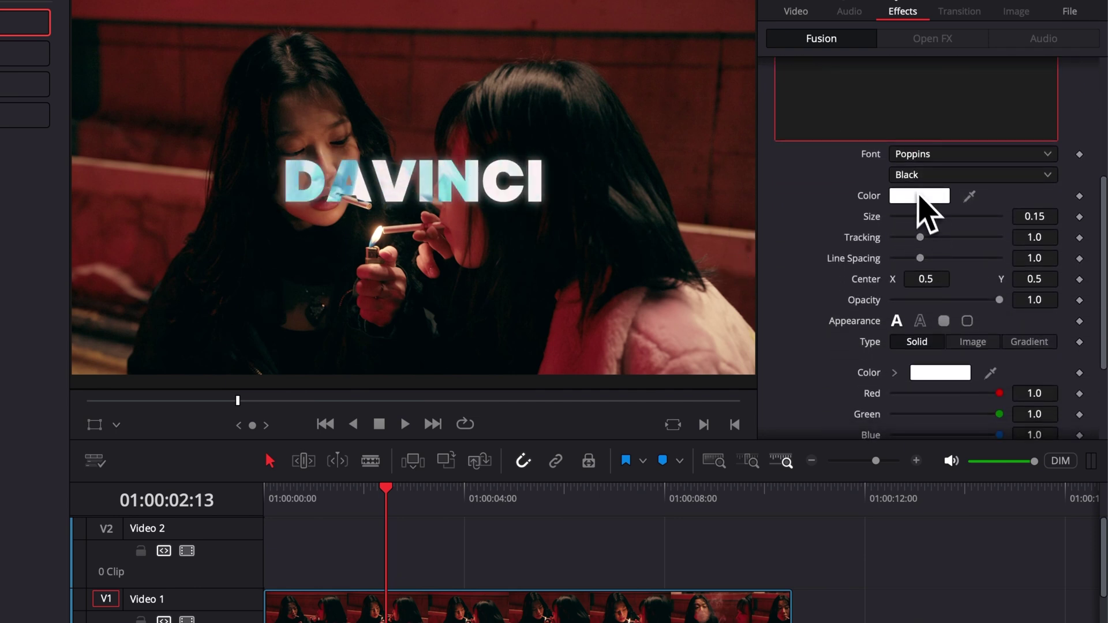
pyautogui.moveTo(923, 241); pyautogui.dragTo(928, 241)
pyautogui.moveTo(929, 241)
pyautogui.mouseDown()
pyautogui.moveTo(927, 224)
pyautogui.moveTo(941, 223)
pyautogui.mouseUp()
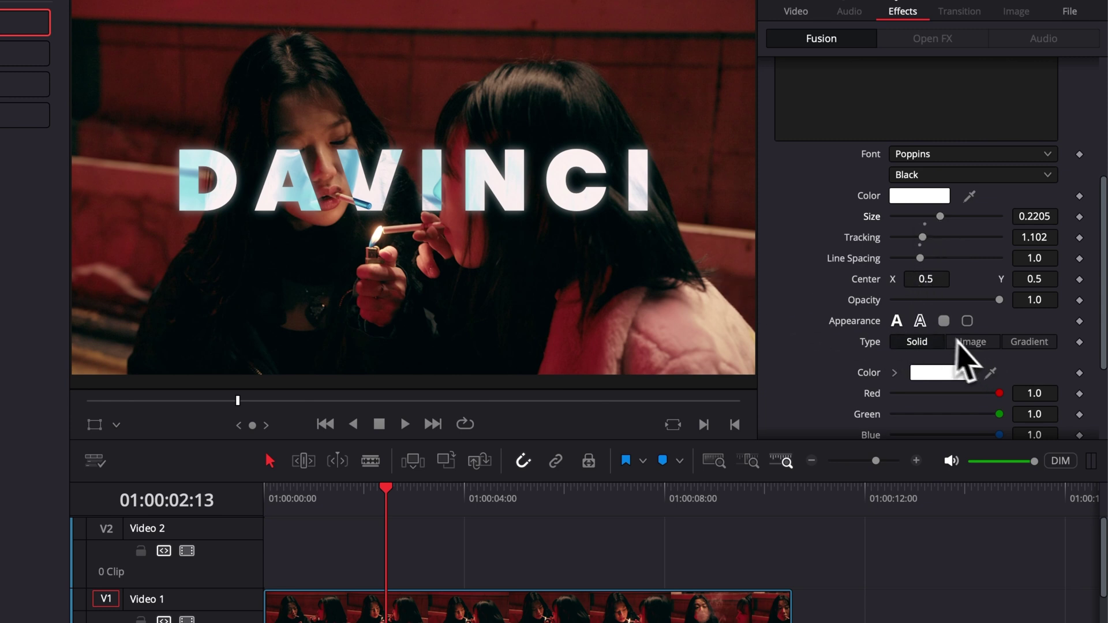
pyautogui.click(920, 321)
pyautogui.hotkey('ctrl', 'z')
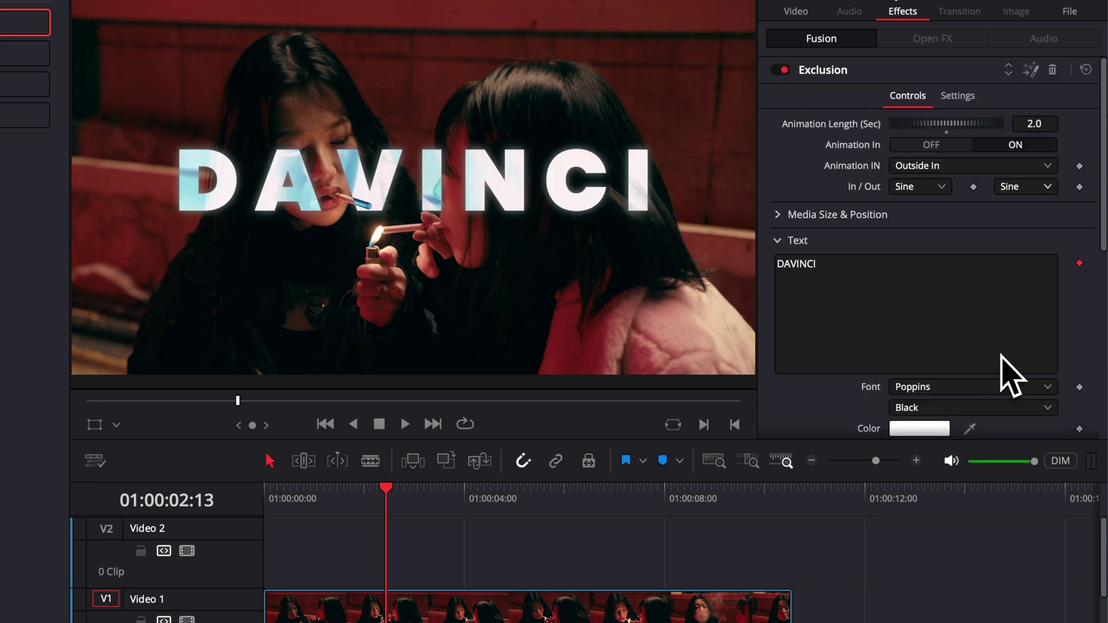
pyautogui.scroll(-5, 898, 306)
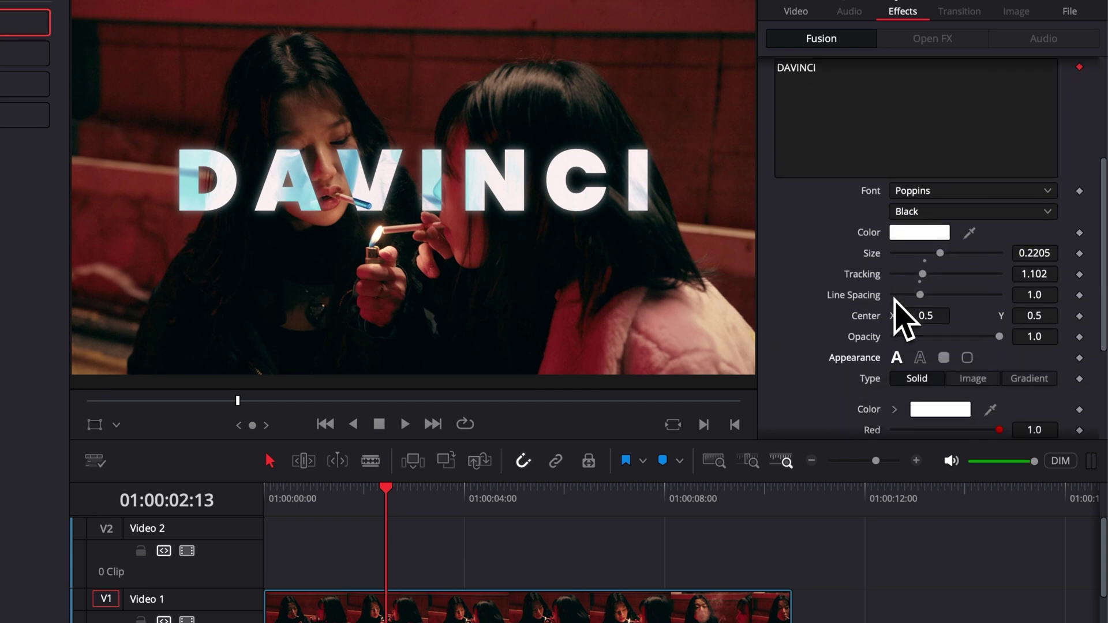
pyautogui.scroll(4, 904, 316)
# - Set glow Threshold 0.063, Gain 0.63 and Glow Size 22.8, leaving Blend at 1.0
pyautogui.click(776, 215)
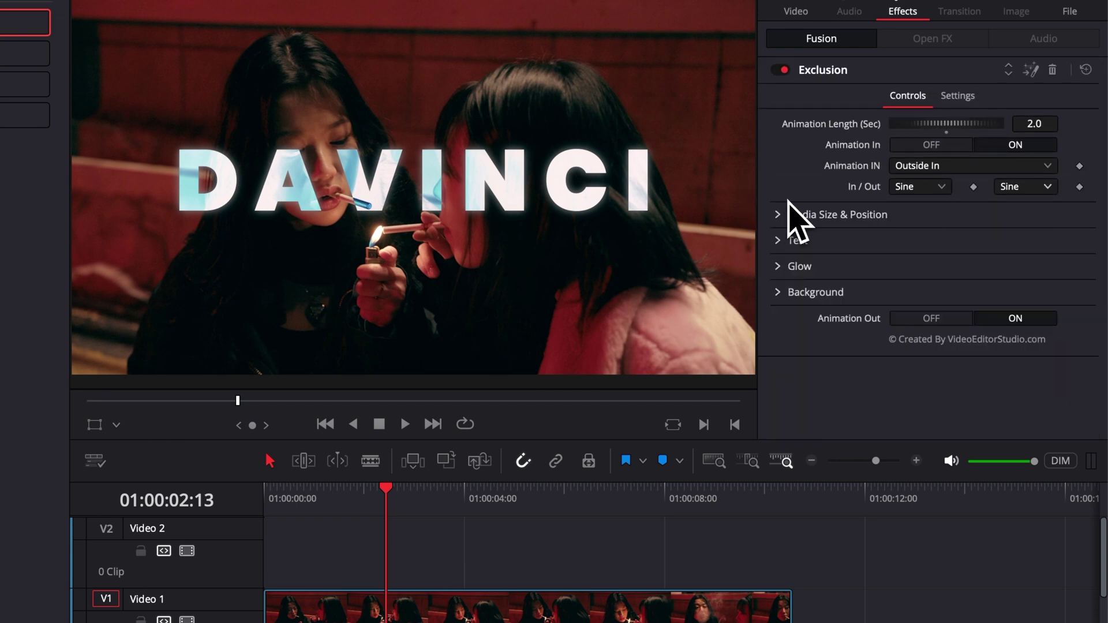
pyautogui.click(780, 270)
pyautogui.scroll(-1, 850, 312)
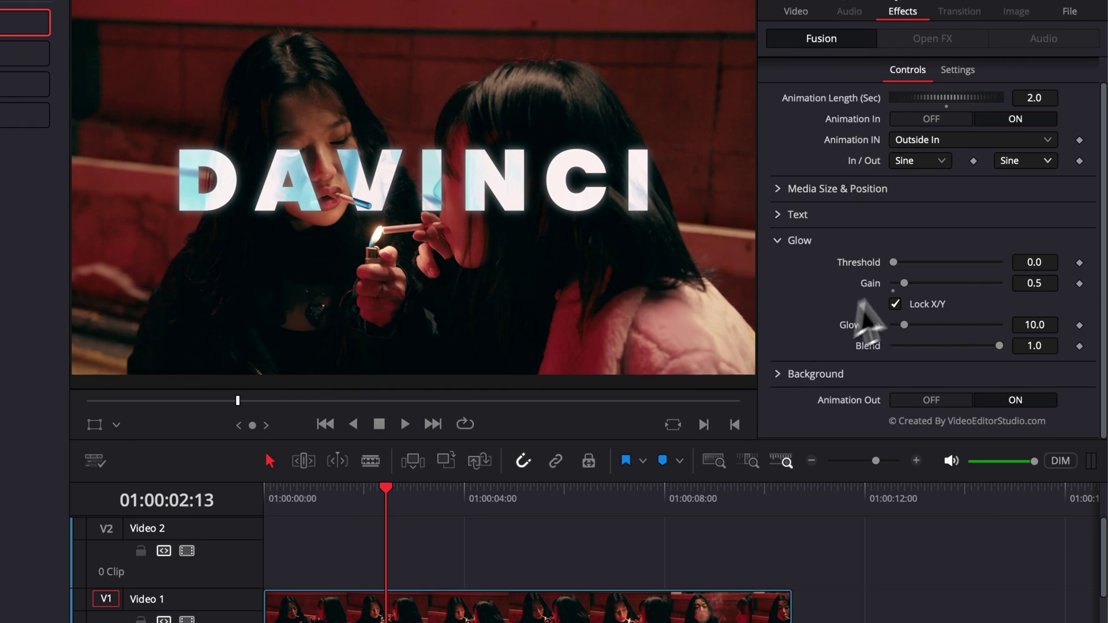
pyautogui.moveTo(907, 283)
pyautogui.mouseDown()
pyautogui.moveTo(926, 284)
pyautogui.moveTo(900, 264)
pyautogui.moveTo(909, 264)
pyautogui.moveTo(880, 287)
pyautogui.moveTo(900, 263)
pyautogui.moveTo(905, 285)
pyautogui.moveTo(919, 285)
pyautogui.moveTo(909, 285)
pyautogui.mouseUp()
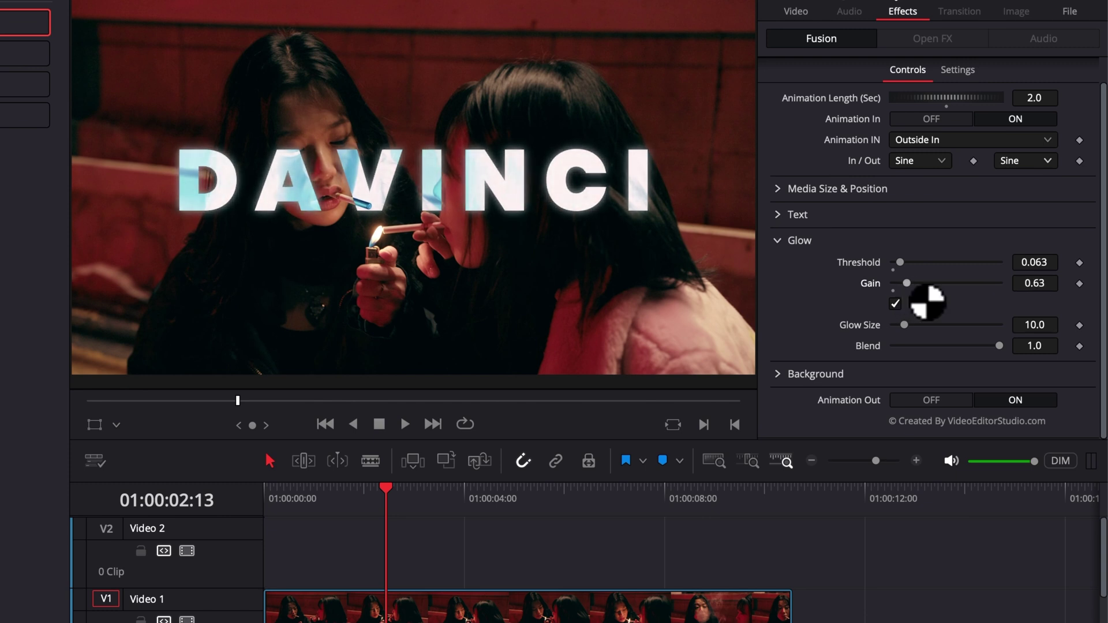
pyautogui.moveTo(905, 326)
pyautogui.mouseDown()
pyautogui.moveTo(954, 326)
pyautogui.moveTo(917, 333)
pyautogui.mouseUp()
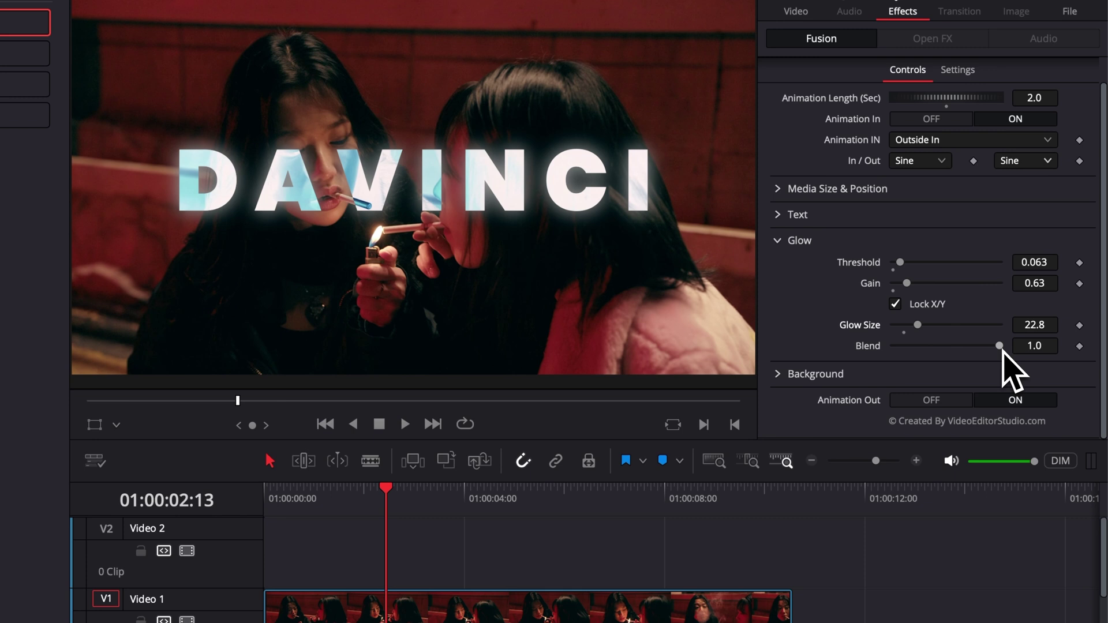
pyautogui.moveTo(1003, 348)
pyautogui.mouseDown()
pyautogui.moveTo(936, 355)
pyautogui.moveTo(998, 352)
pyautogui.mouseUp()
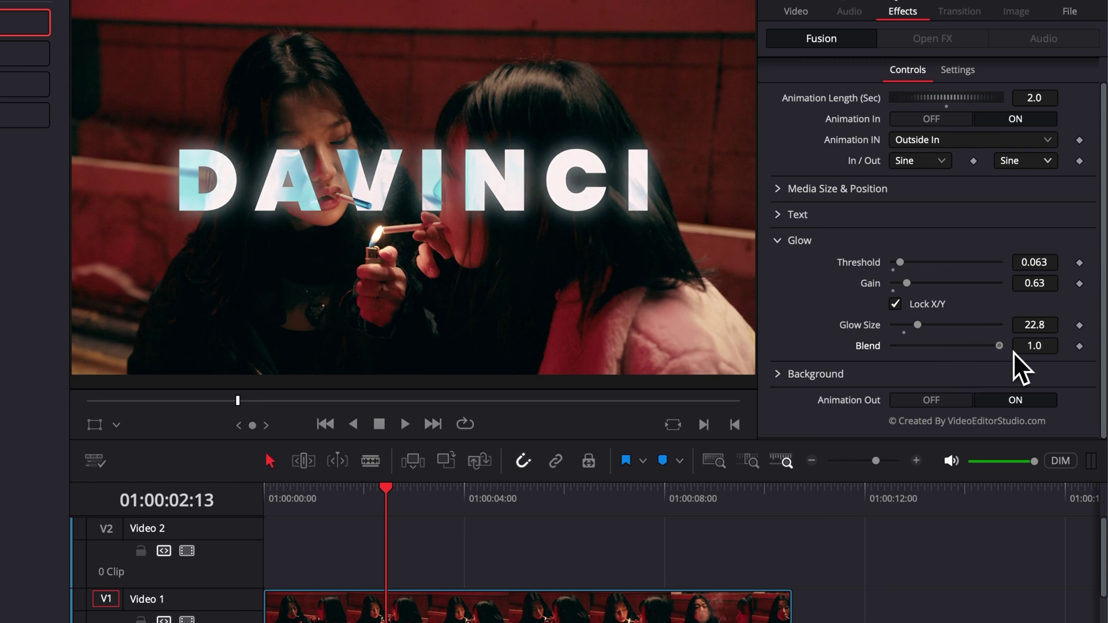